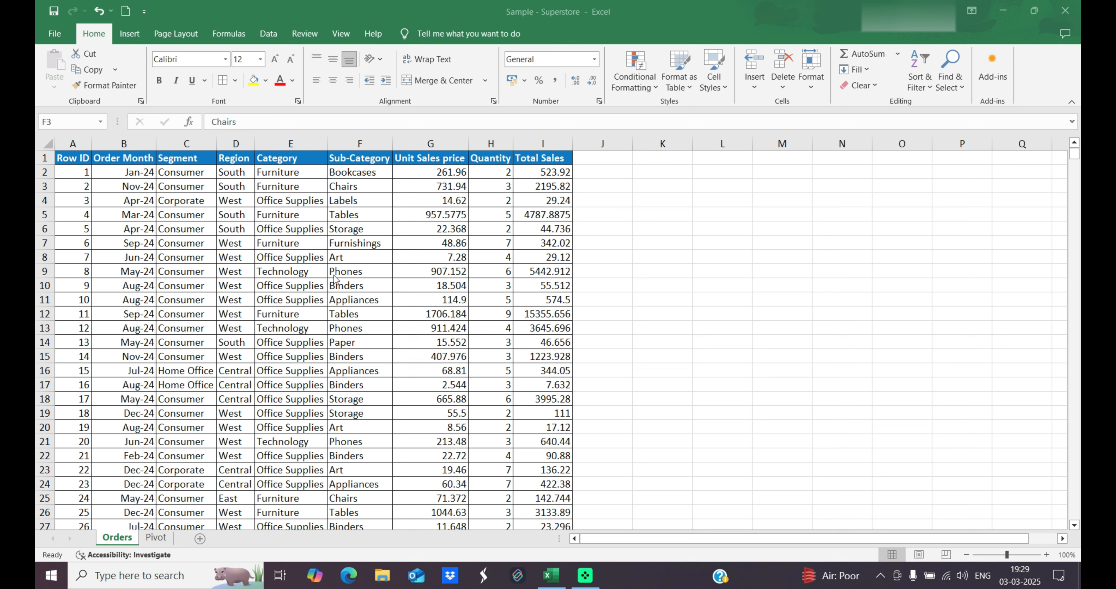
Examine the columns of the Orders data and how far the Row ID records extend
click(246, 179)
click(145, 173)
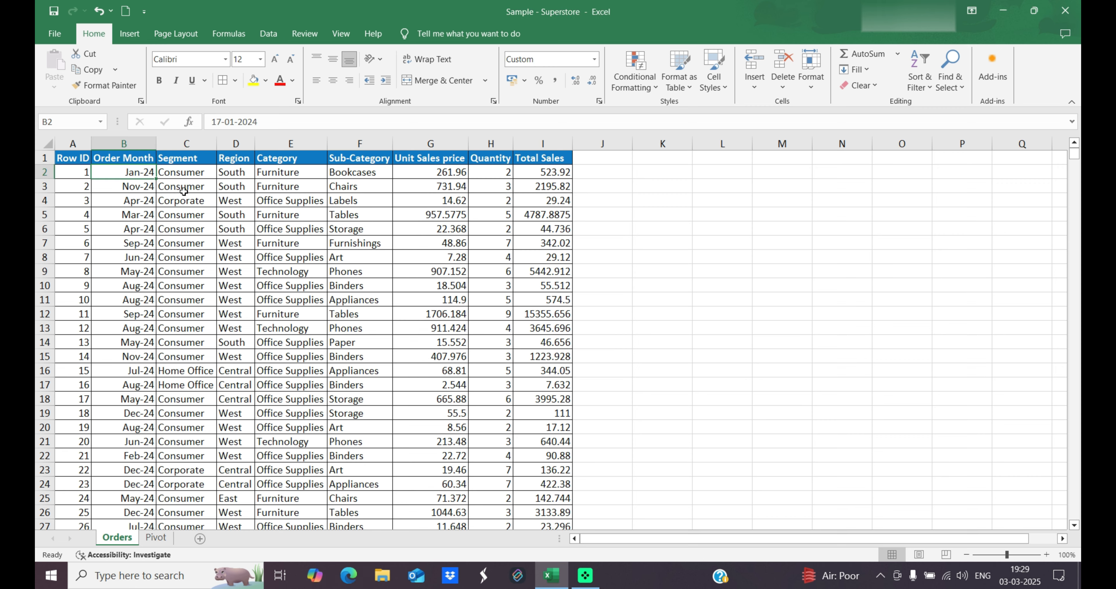
click(75, 160)
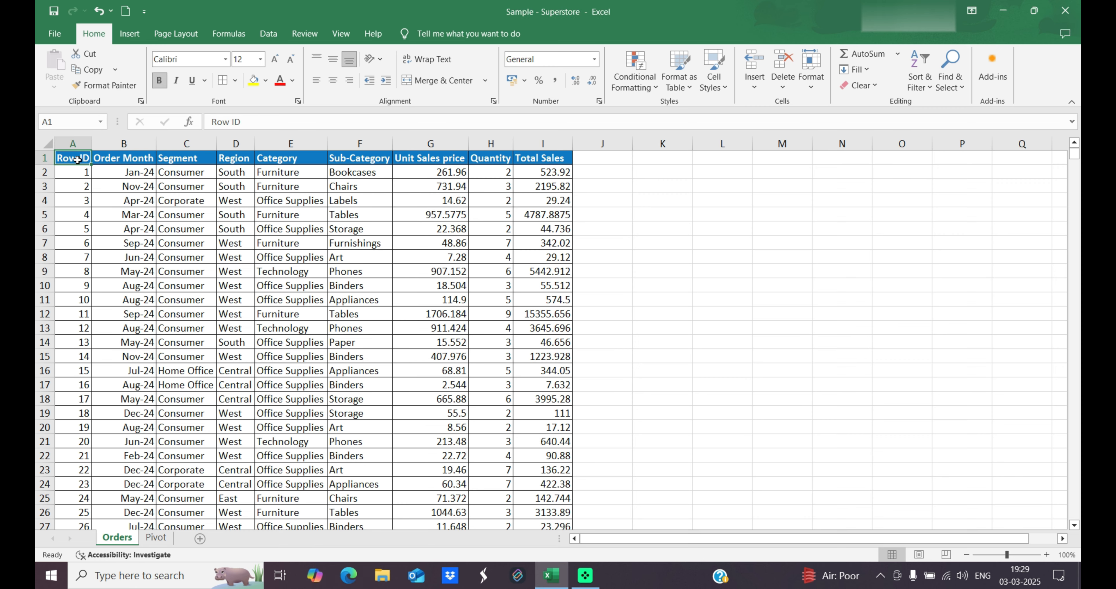
key(ctrl+shift+Down)
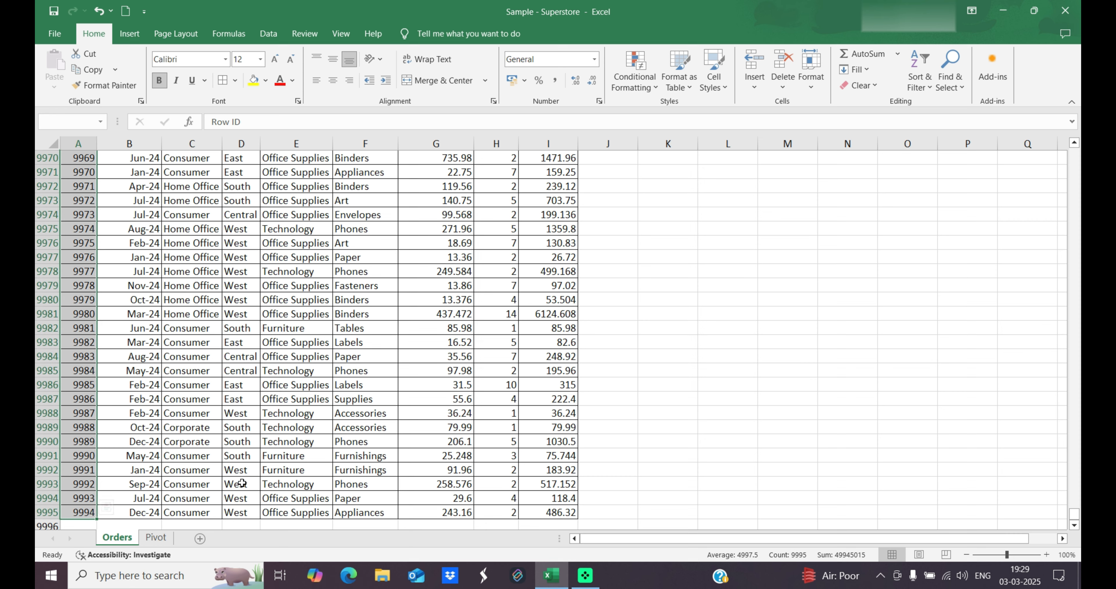
scroll(241, 484, up, 16)
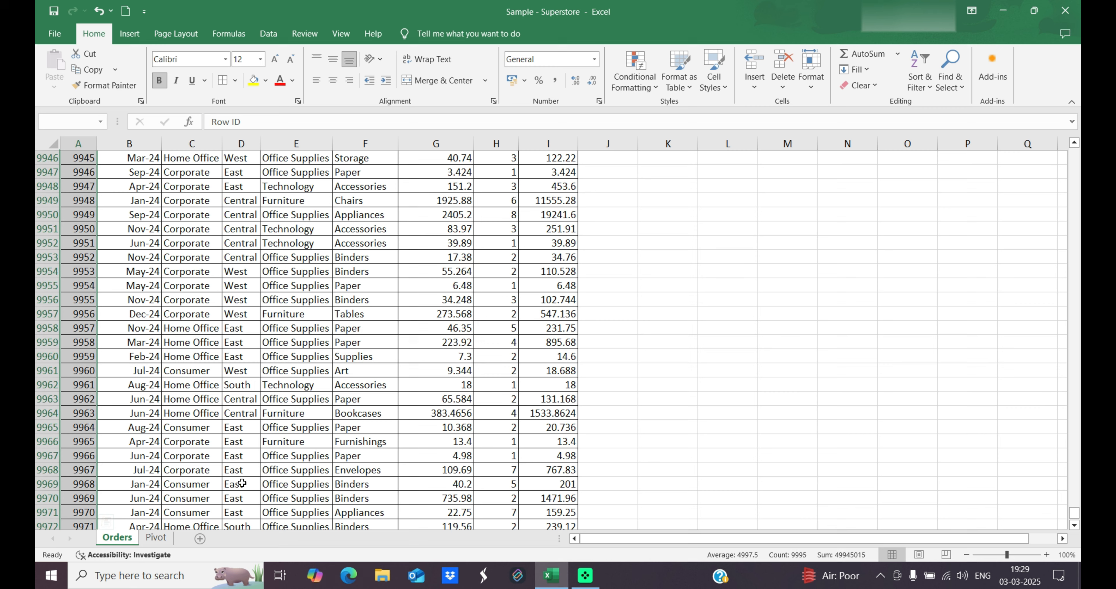
click(522, 396)
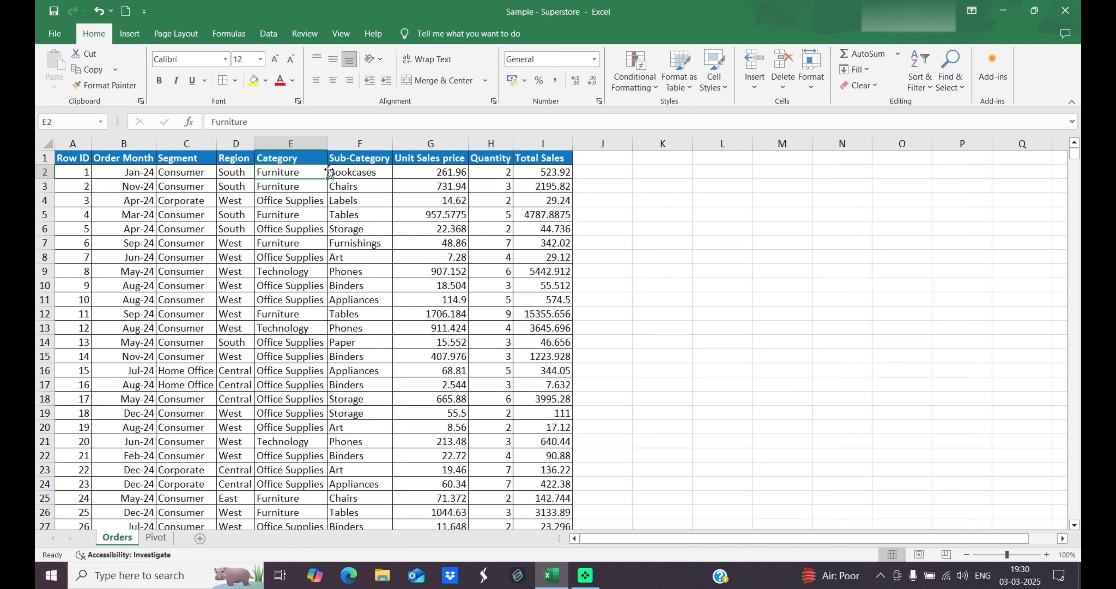
click(375, 187)
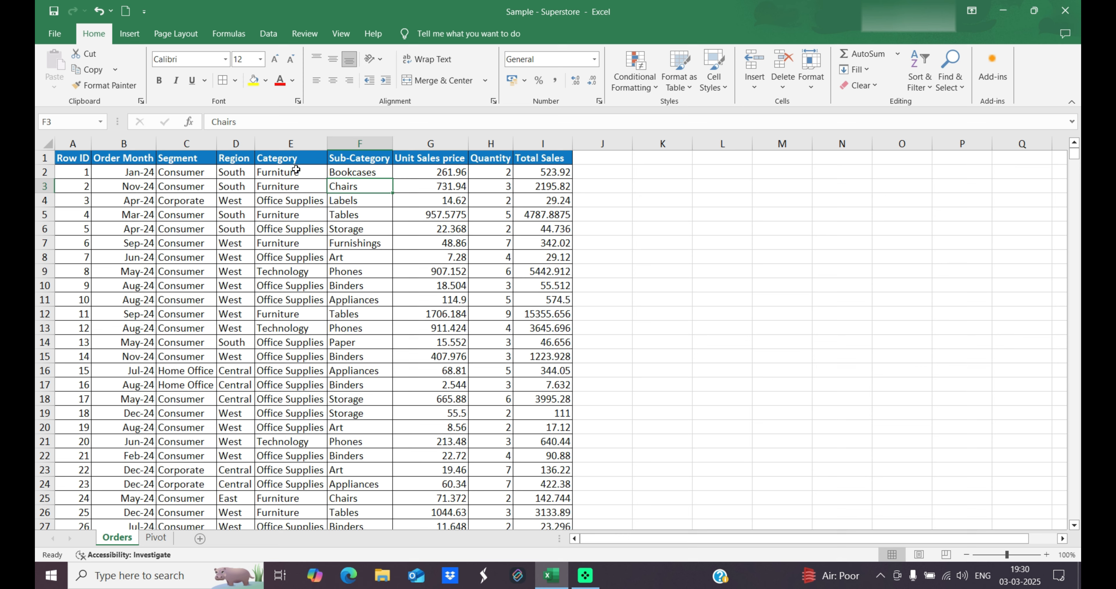
Turn on filtering for the header row of the Orders data
click(292, 160)
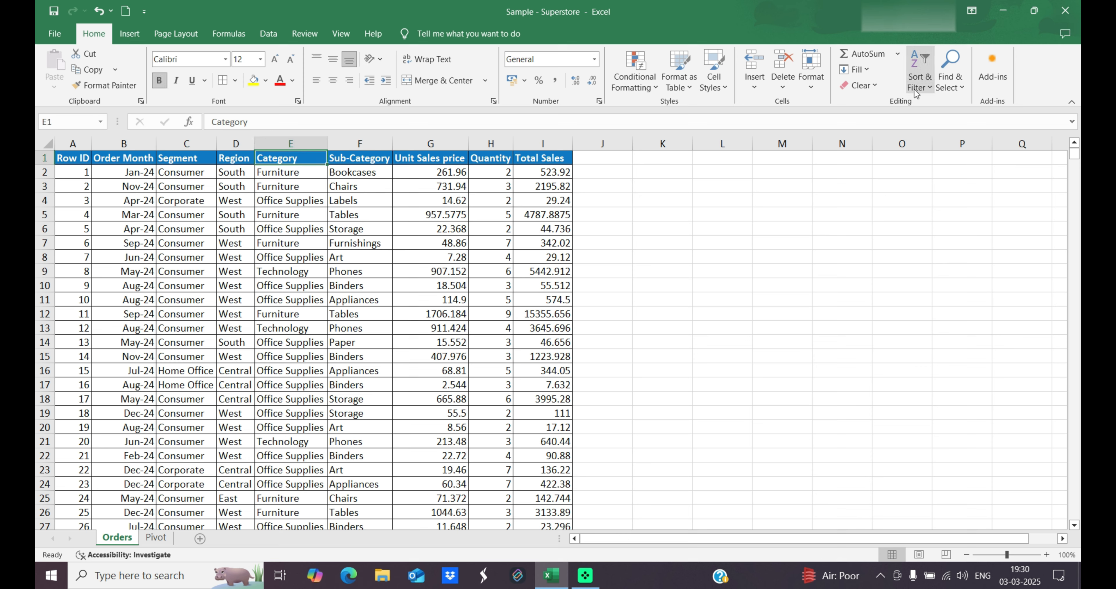
click(950, 84)
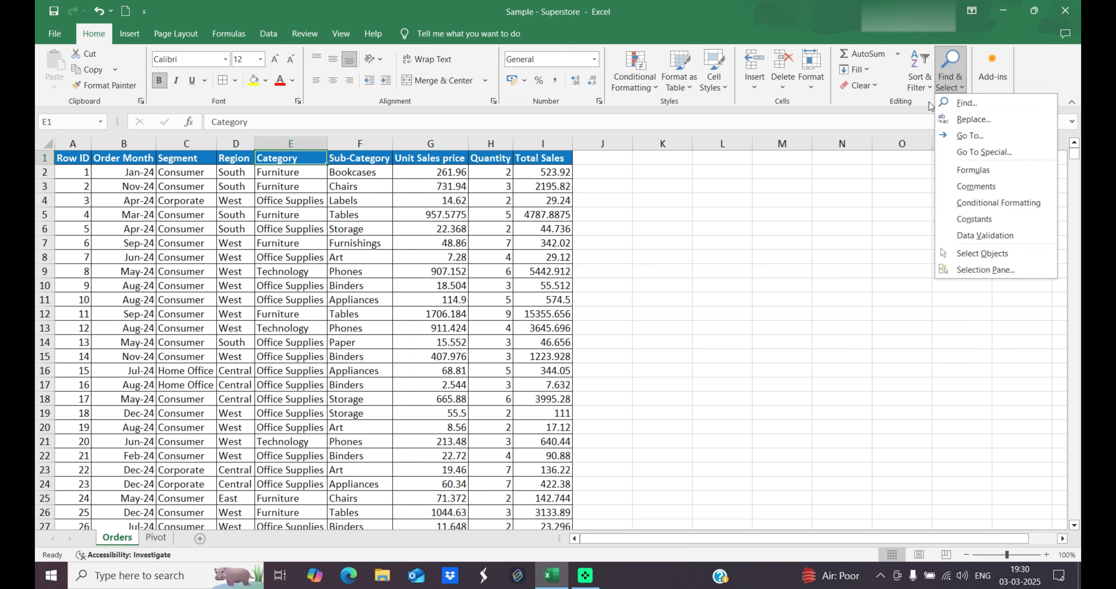
click(927, 75)
click(927, 75)
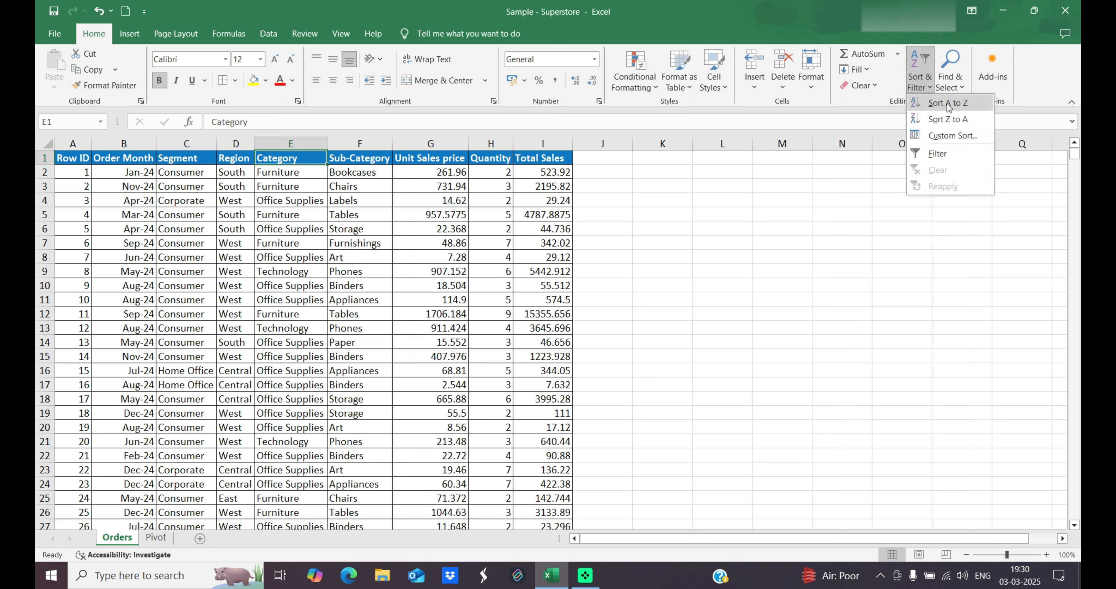
click(949, 152)
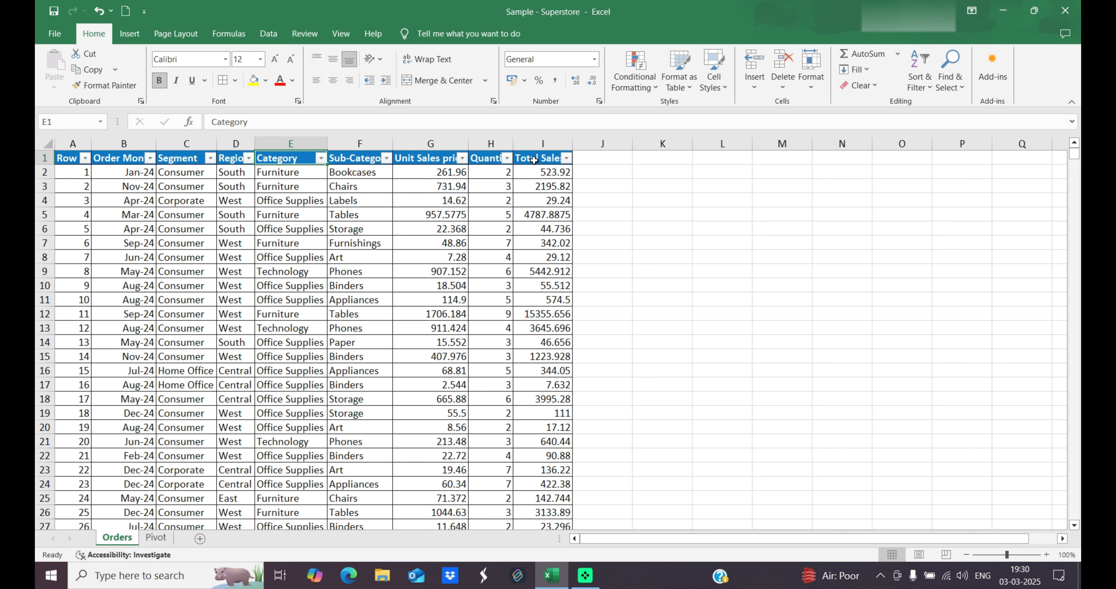
Review the filter values available for Category and Region, along with the Total Sales entries, without filtering any rows
click(322, 159)
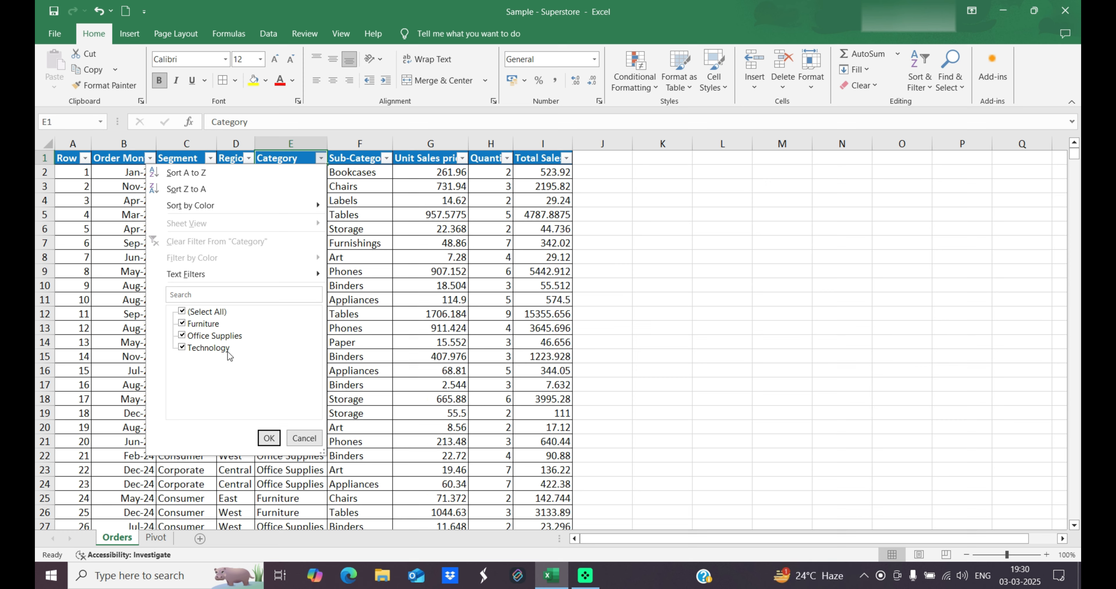
click(268, 437)
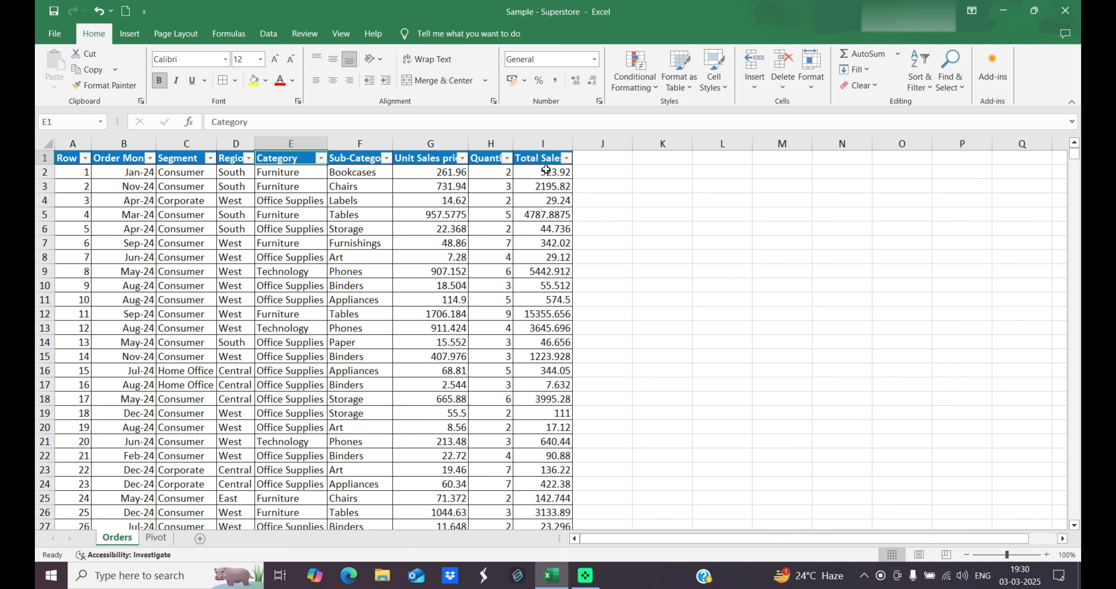
drag(542, 172, 552, 269)
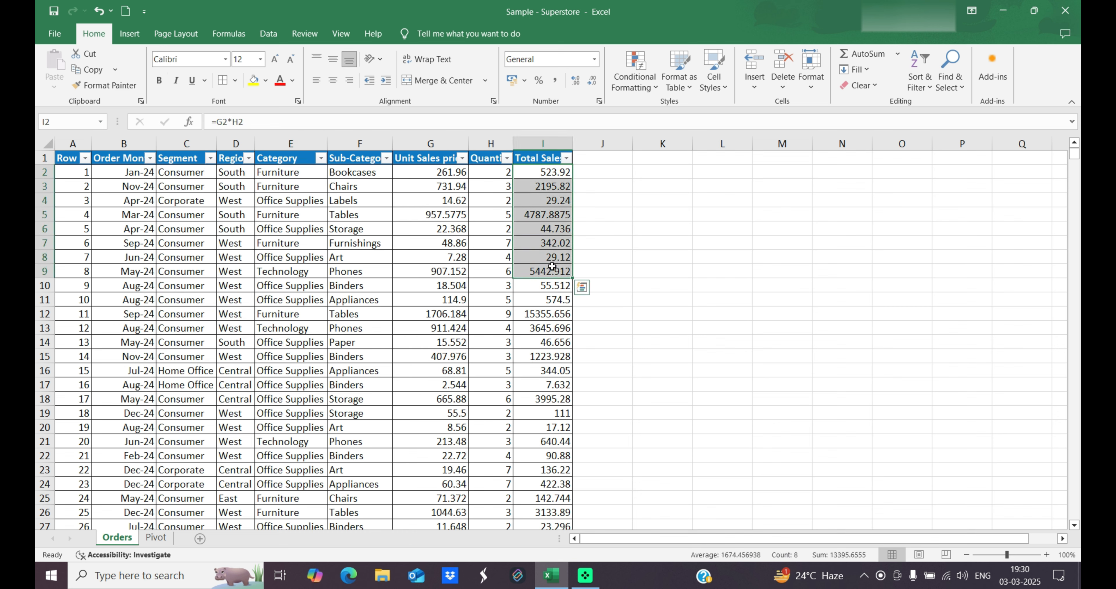
click(294, 174)
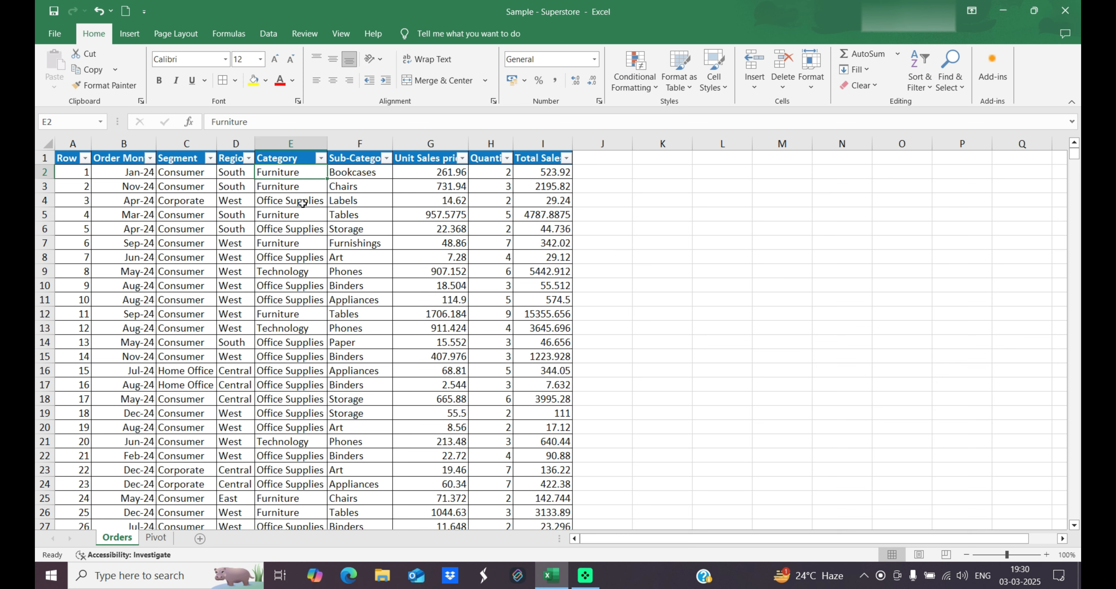
click(303, 203)
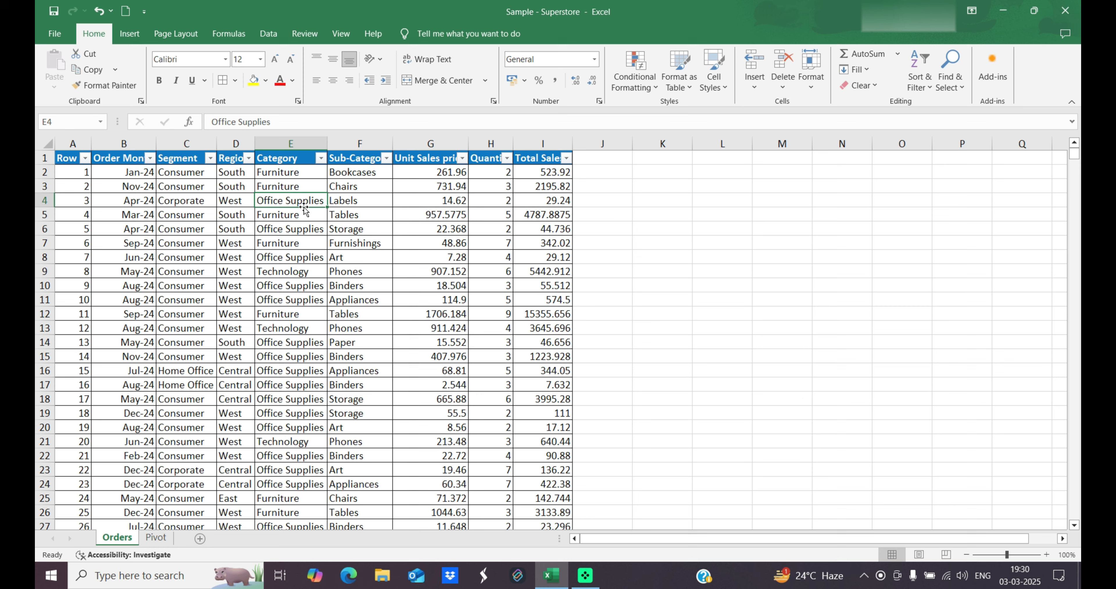
click(305, 383)
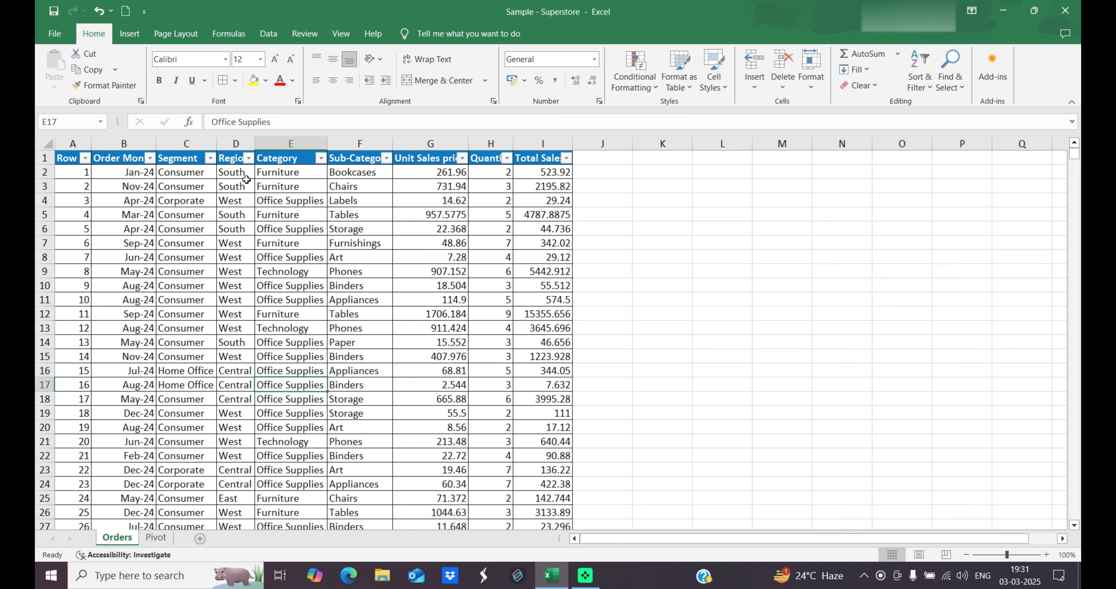
click(233, 173)
click(248, 158)
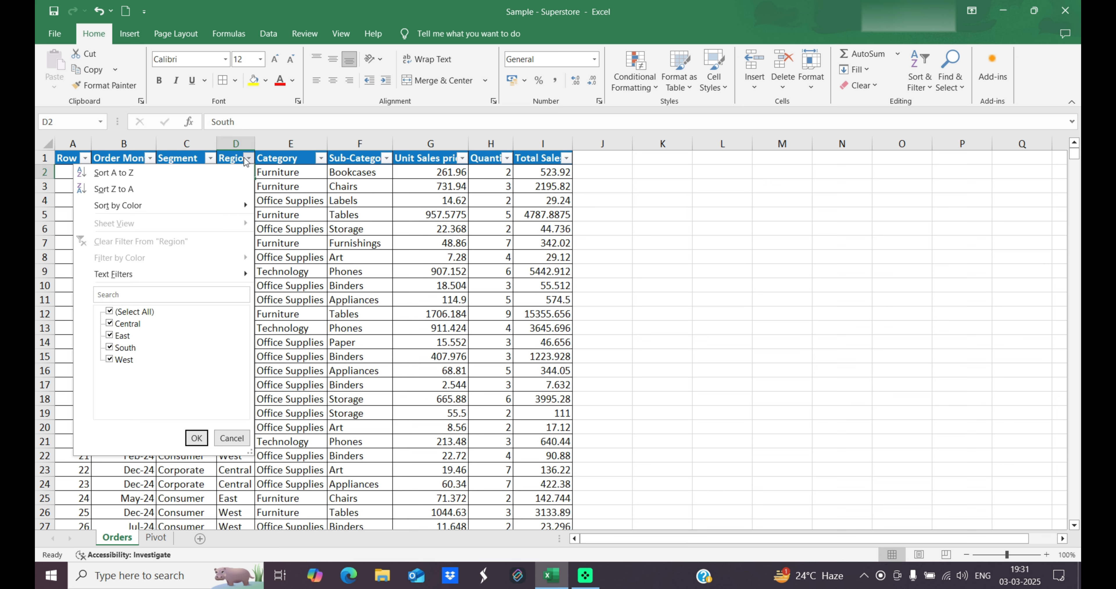
click(301, 267)
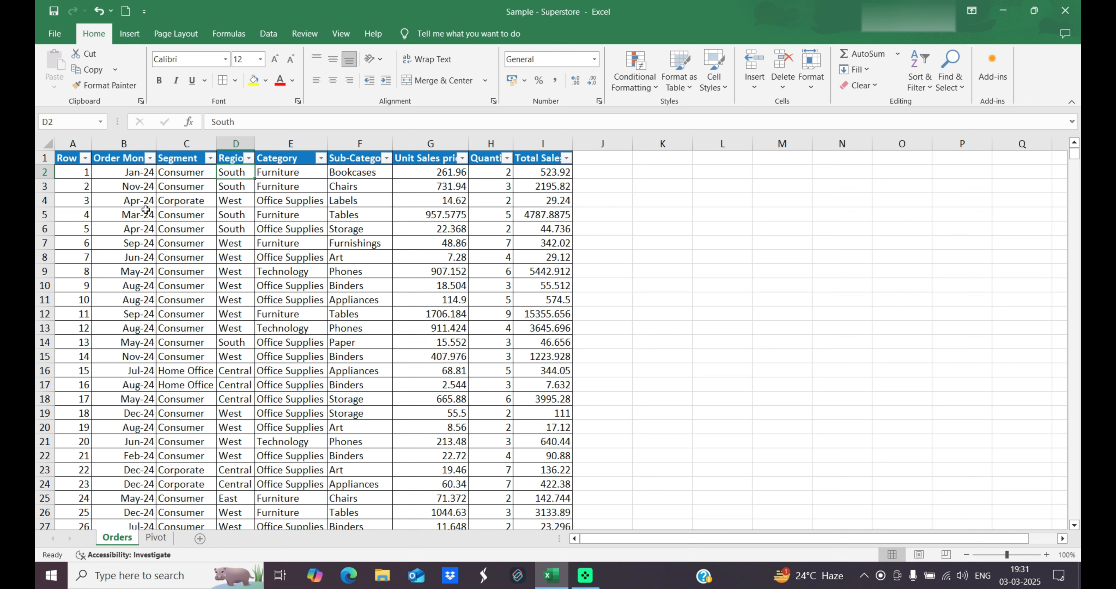
Enter the criteria header "Category" in cell K1
click(602, 169)
click(670, 159)
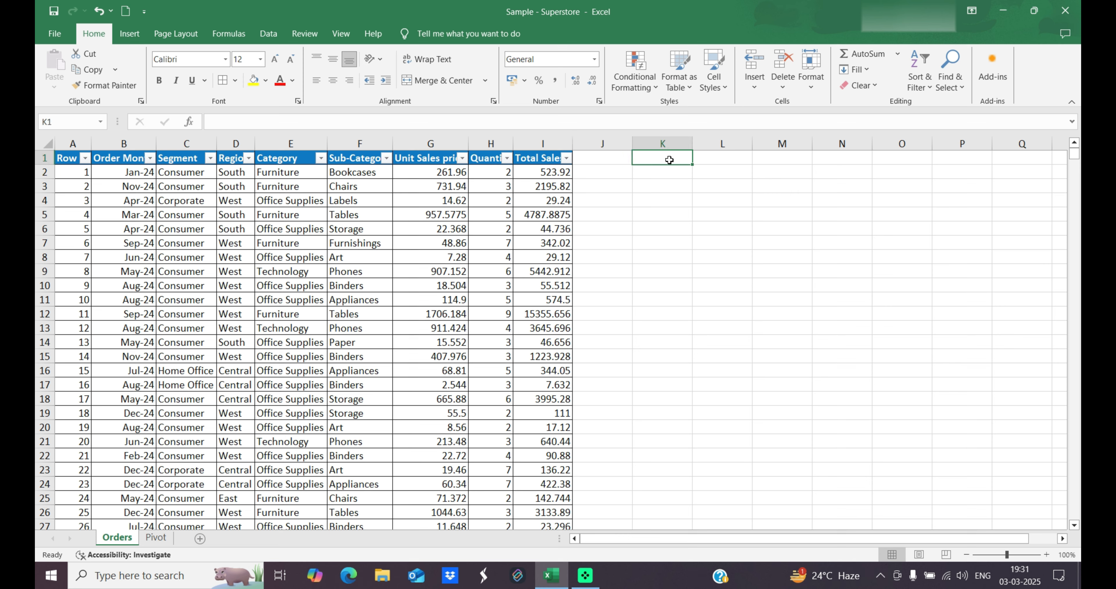
text(Cat)
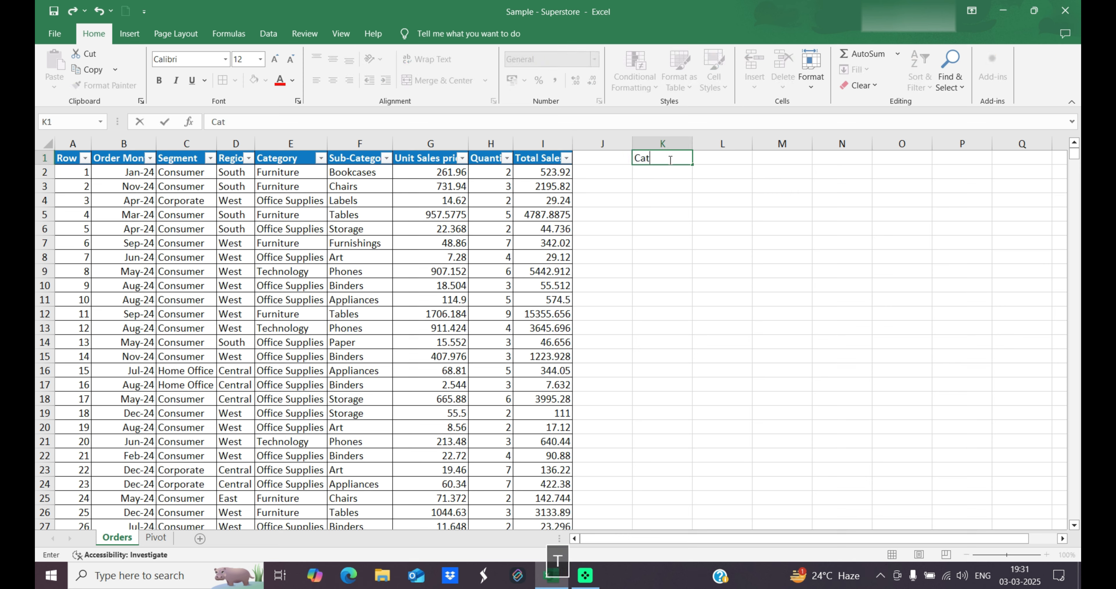
text(egory)
key(Return)
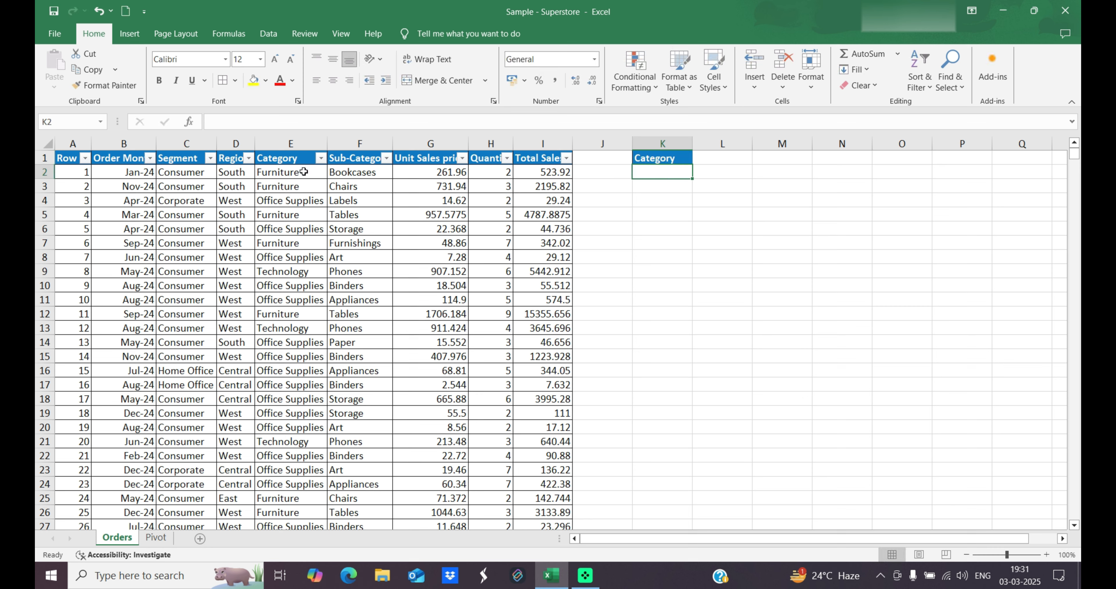
Enter "Furniture" in K2 as the criterion under the Category header
click(297, 176)
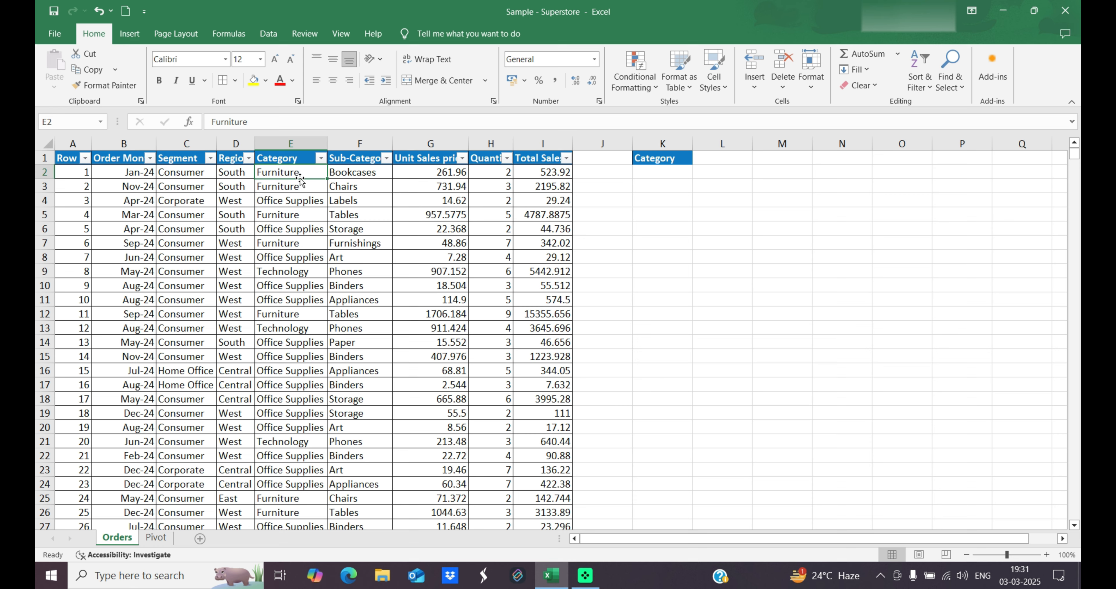
right_click(309, 173)
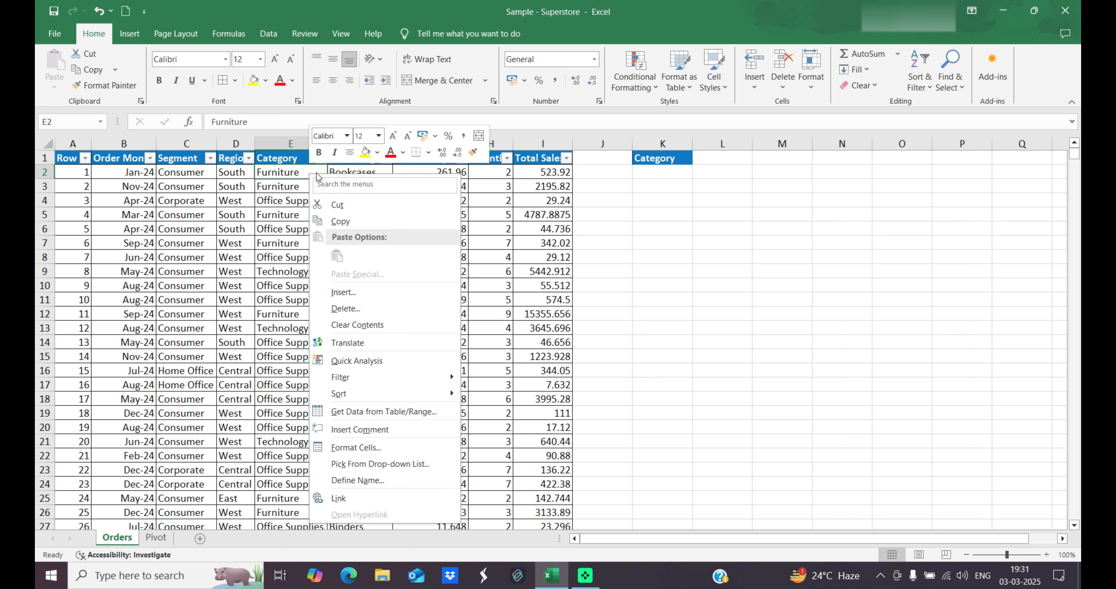
click(689, 173)
click(678, 173)
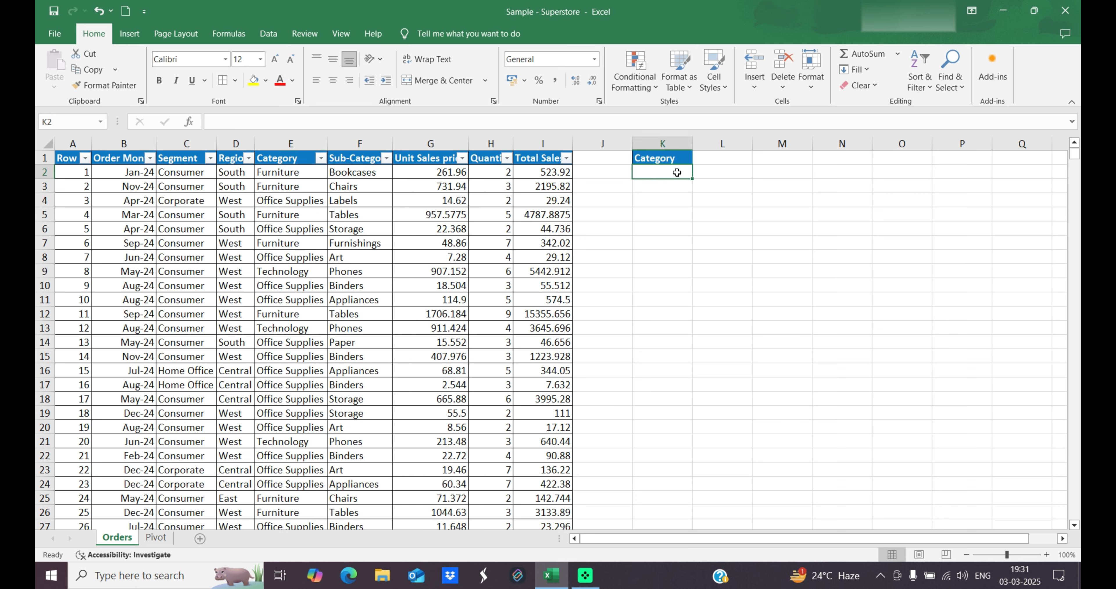
text(Furni)
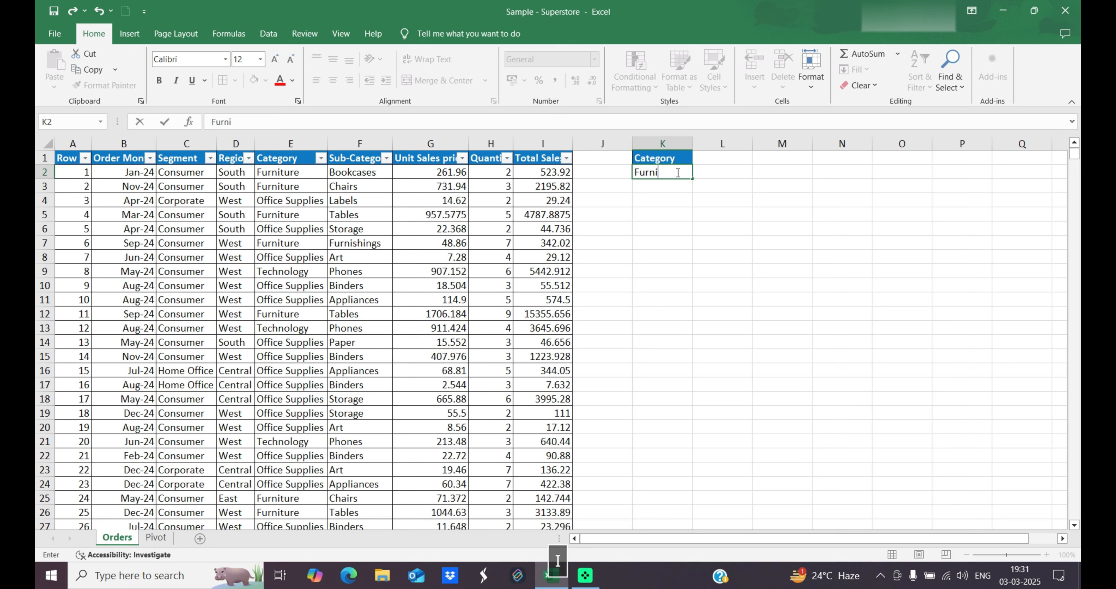
text(ture)
key(Tab)
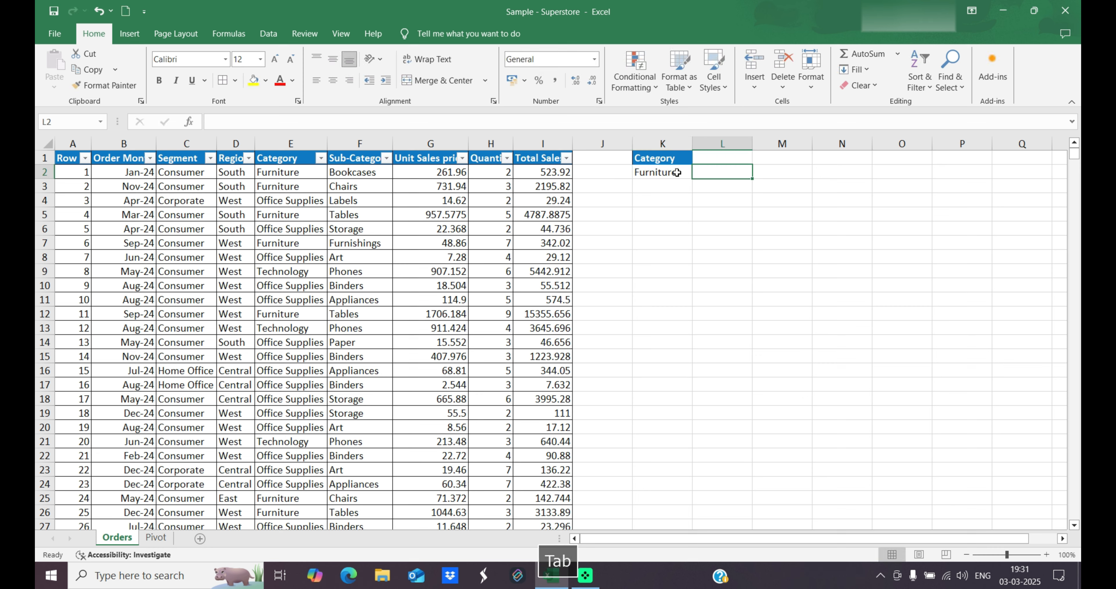
Enter the header "Sum" in cell L1, beside the Category header
click(725, 159)
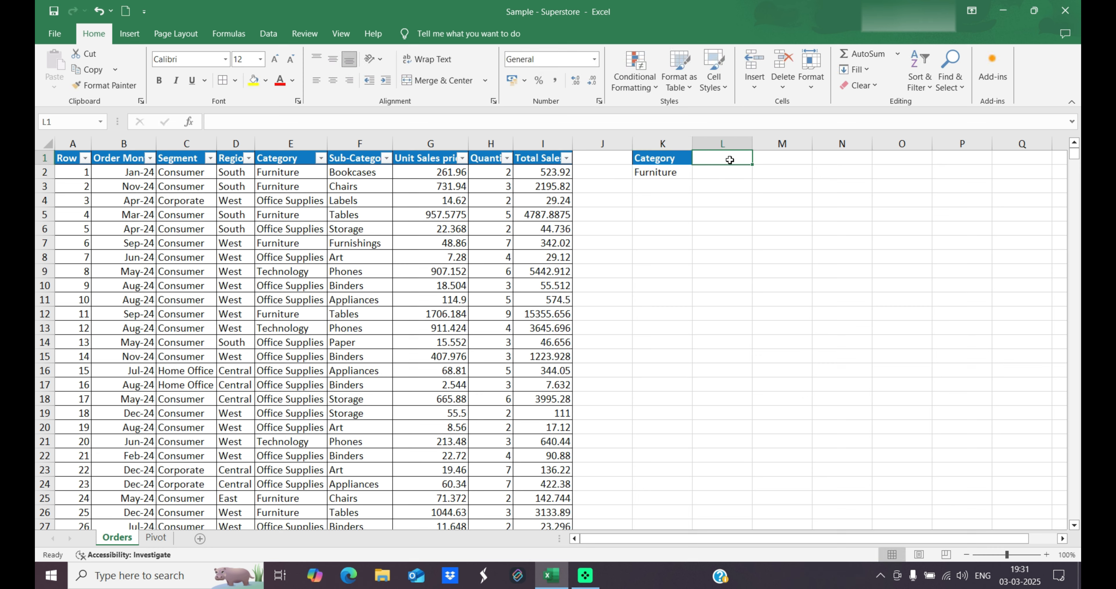
text(Sum)
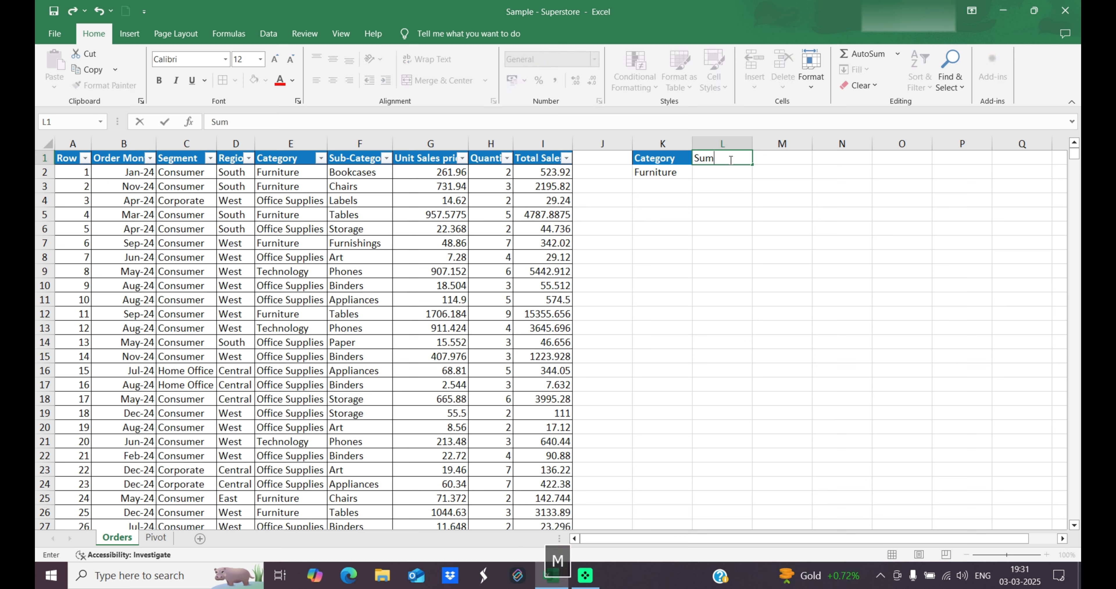
key(Return)
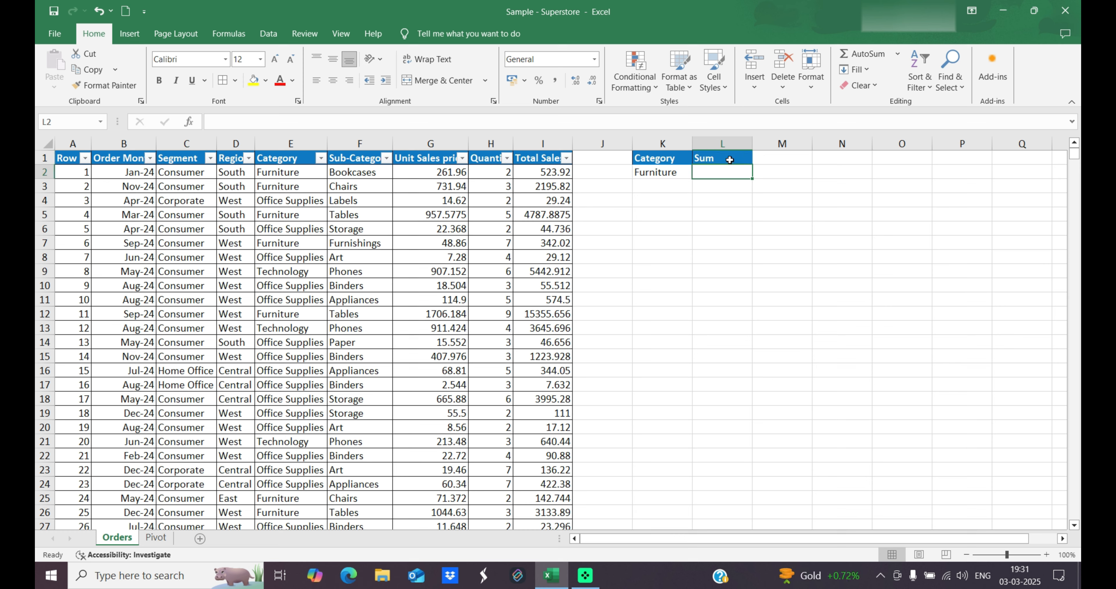
Start a DSUM formula in cell L2 with the whole orders table, A1:I9995, as its database argument
text(=)
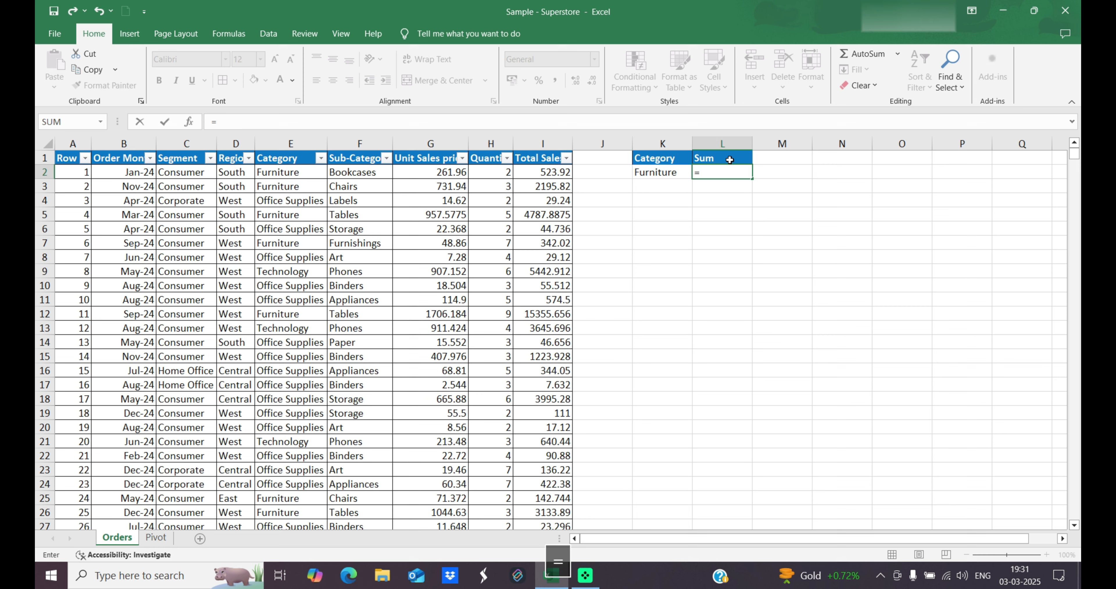
text(DS)
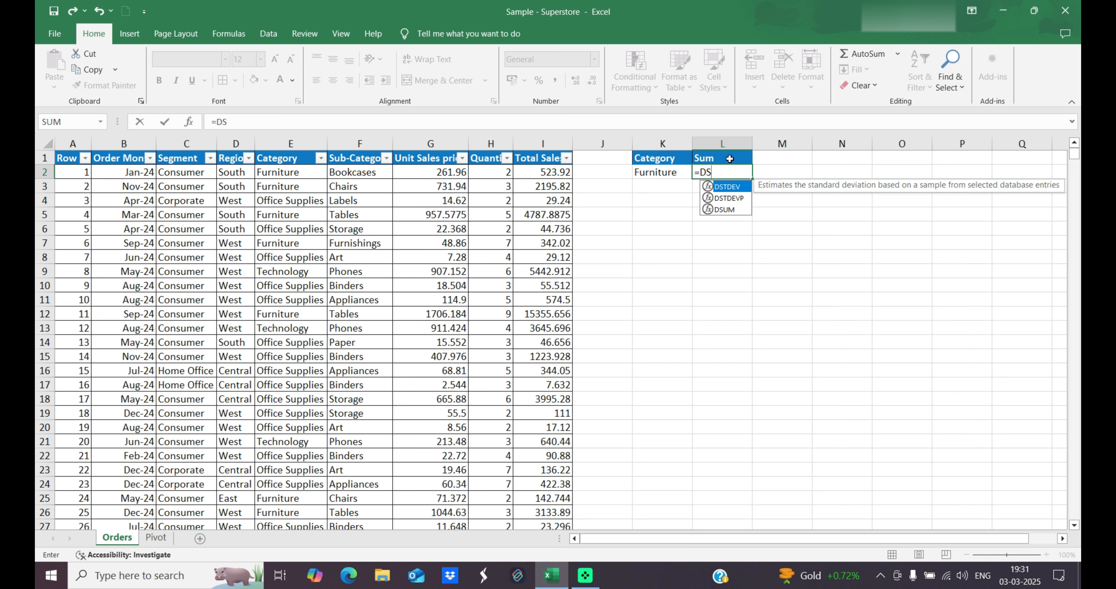
click(731, 210)
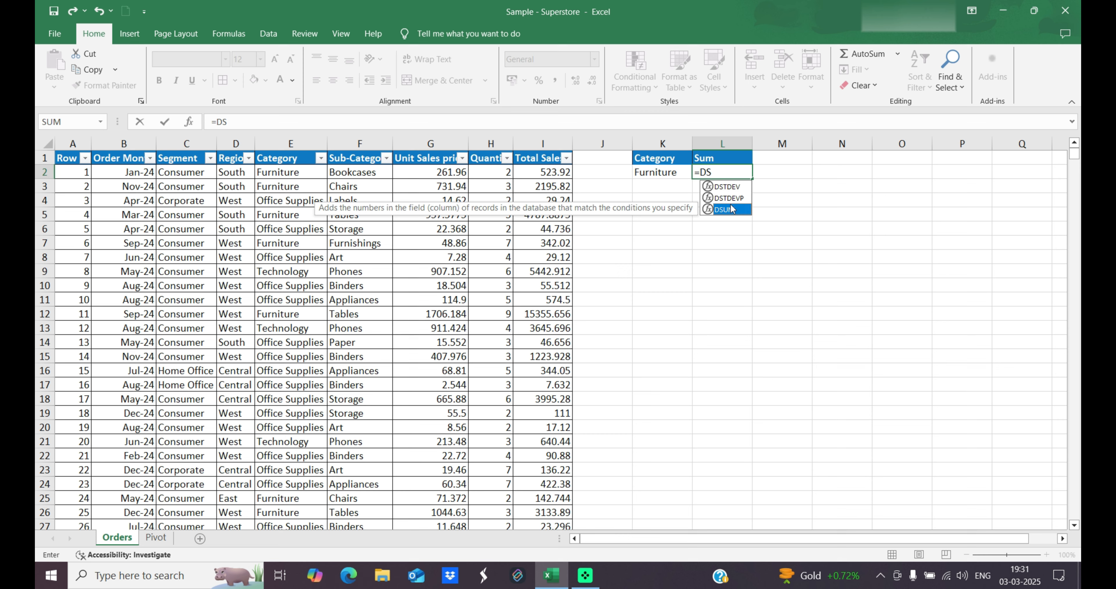
key(Tab)
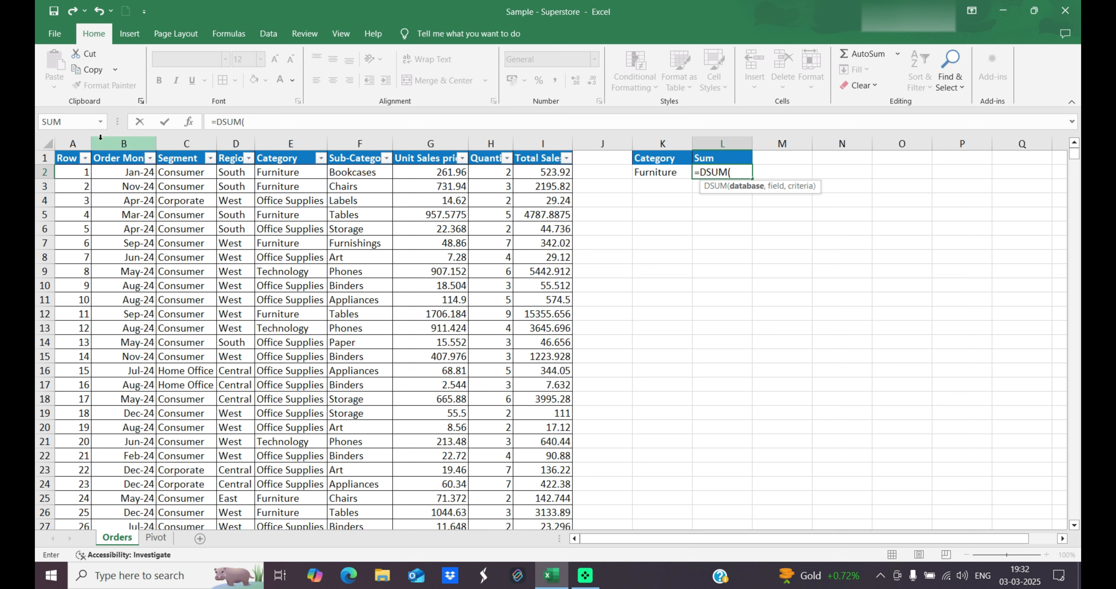
click(73, 158)
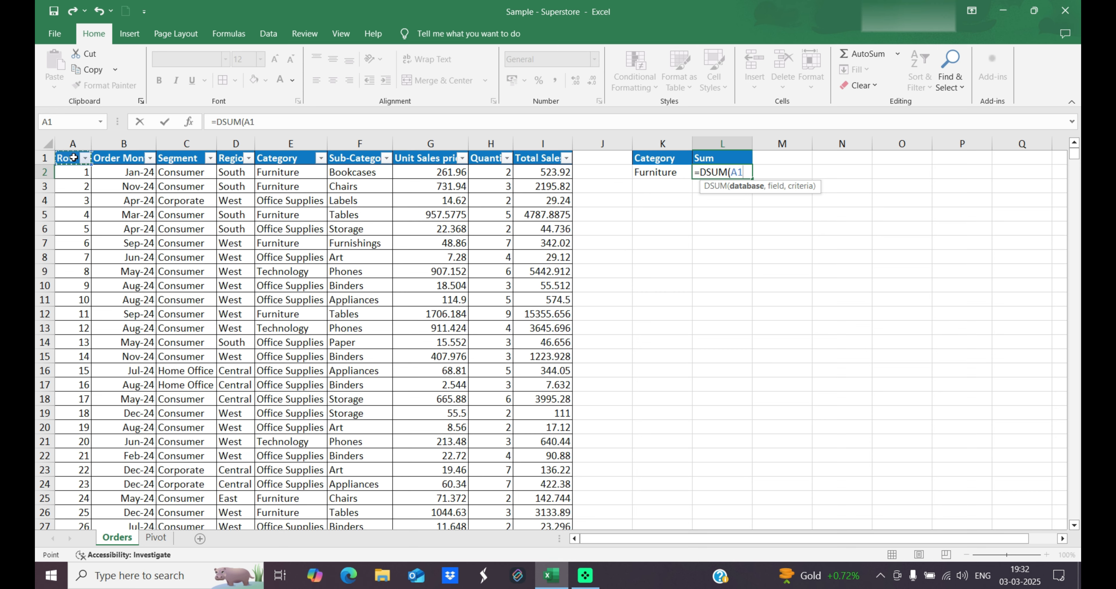
key(ctrl+shift+Right)
key(ctrl+shift+Down)
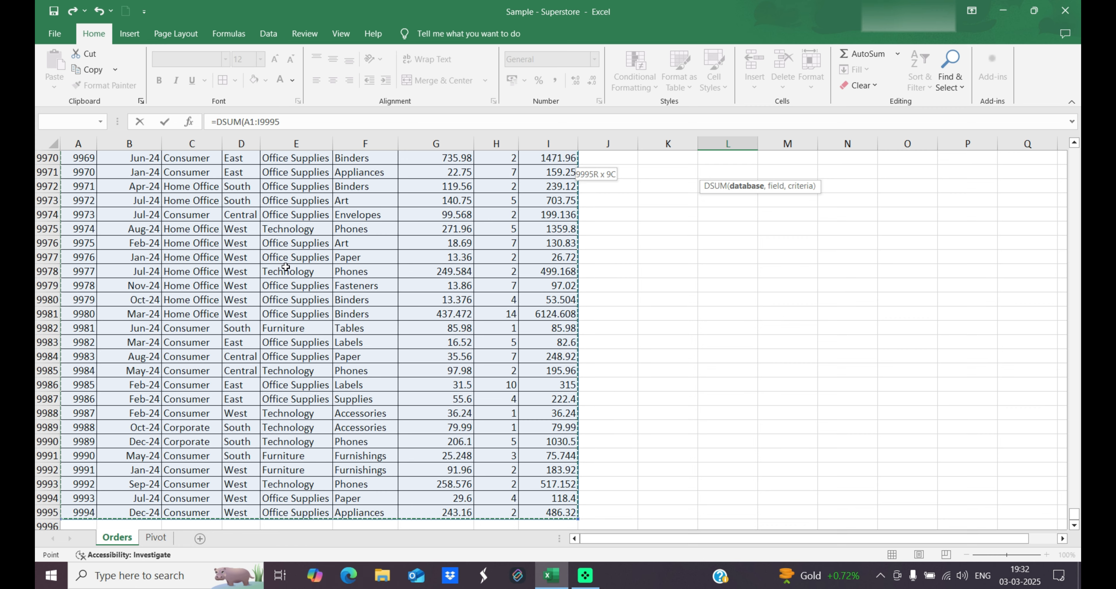
text(,)
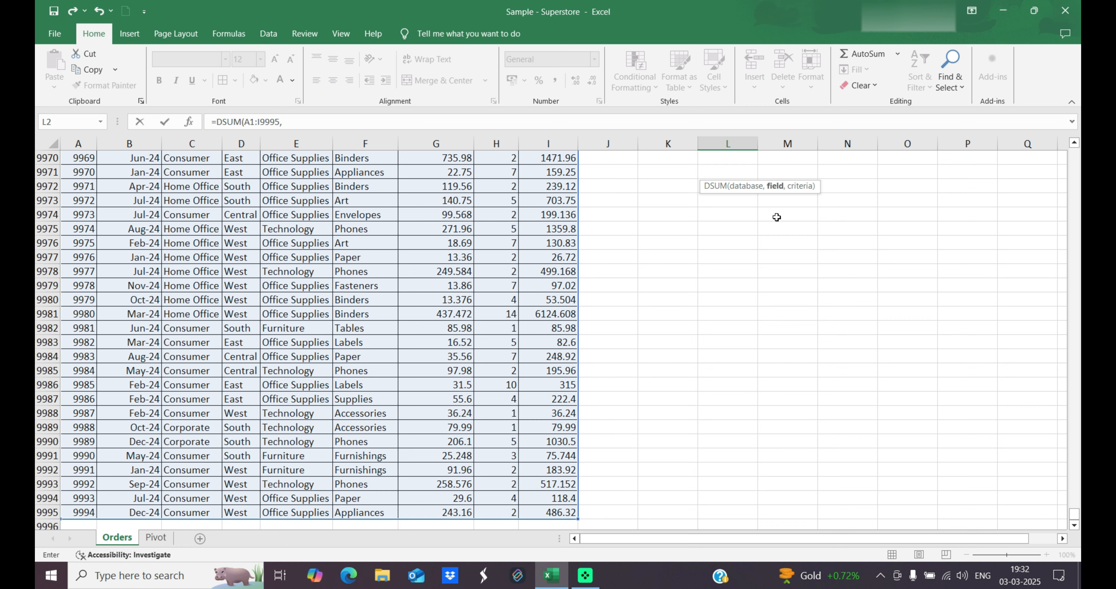
Use the Total Sales header in I1 as the field argument of the DSUM formula
scroll(535, 243, up, 1)
click(532, 229)
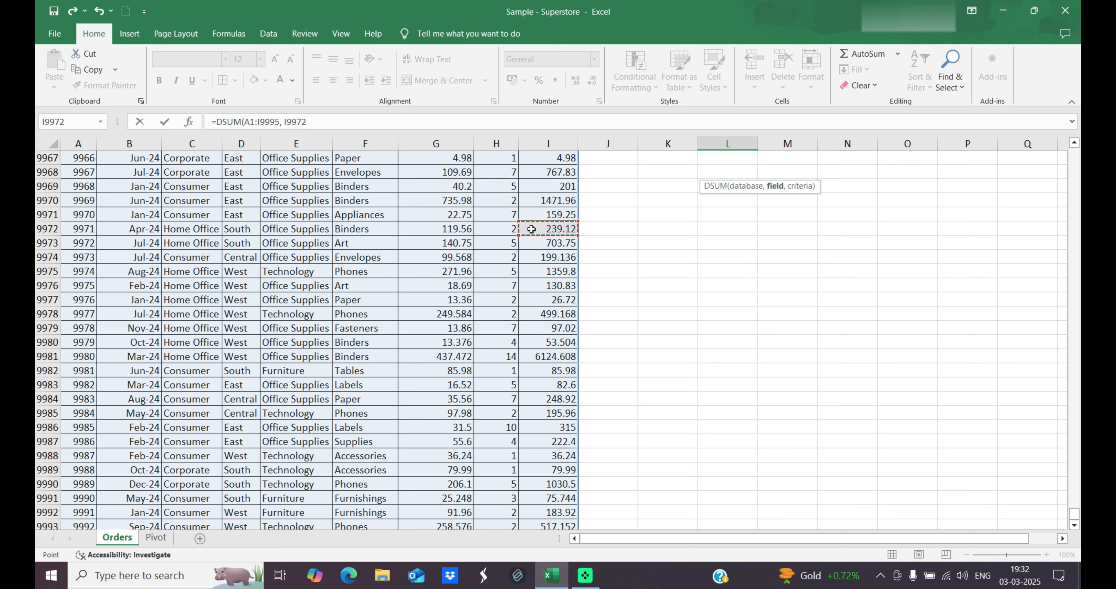
key(ctrl+Up)
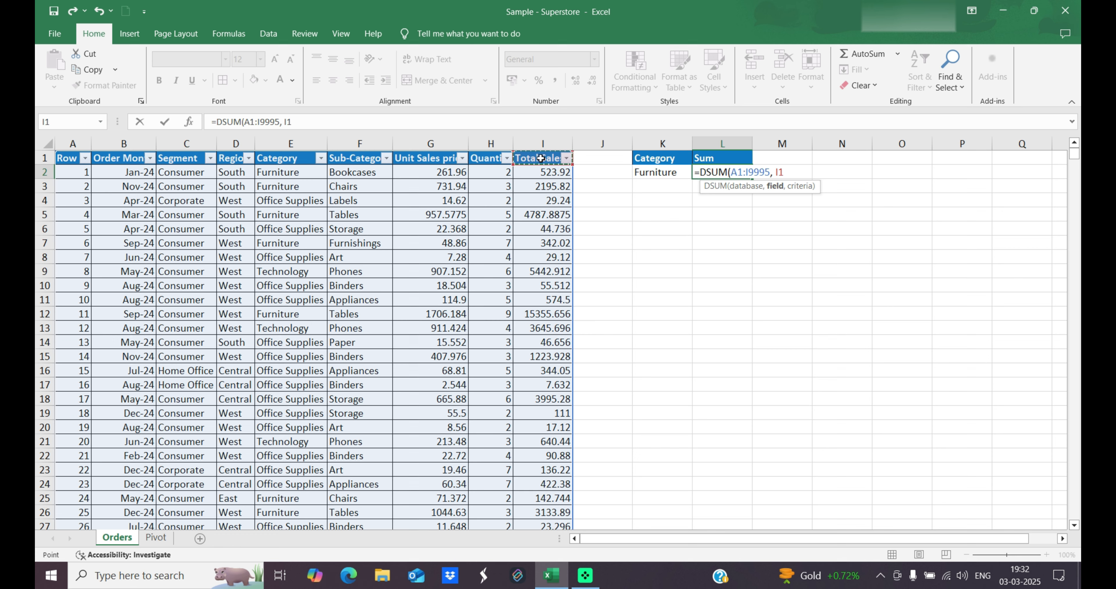
text(,)
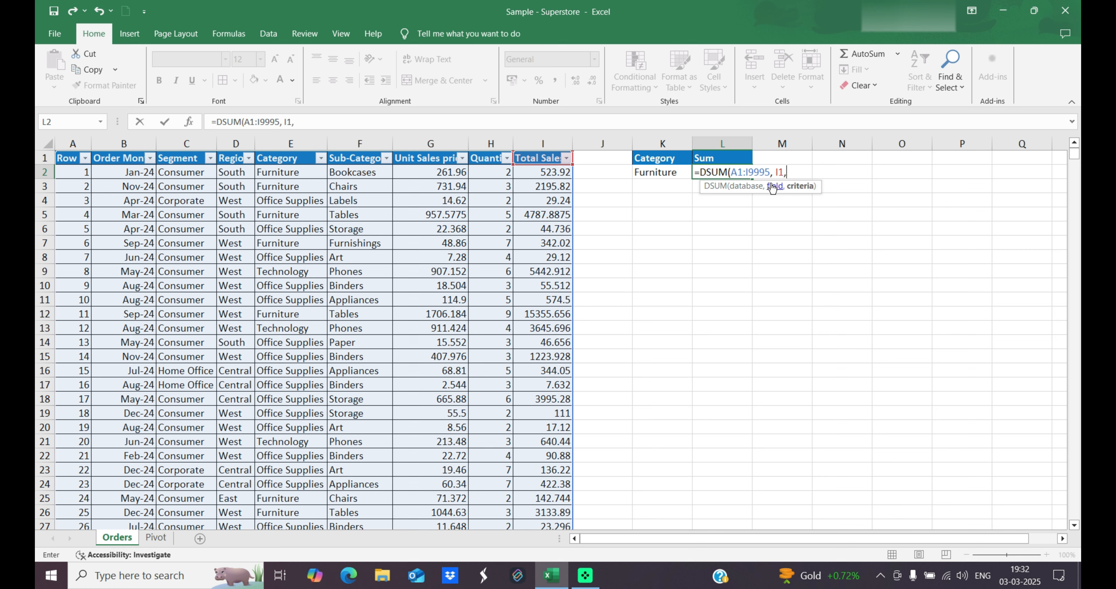
Complete the DSUM formula with K1:K2 as the criteria range and apply comma number formatting to L2
click(664, 158)
drag(664, 157, 666, 173)
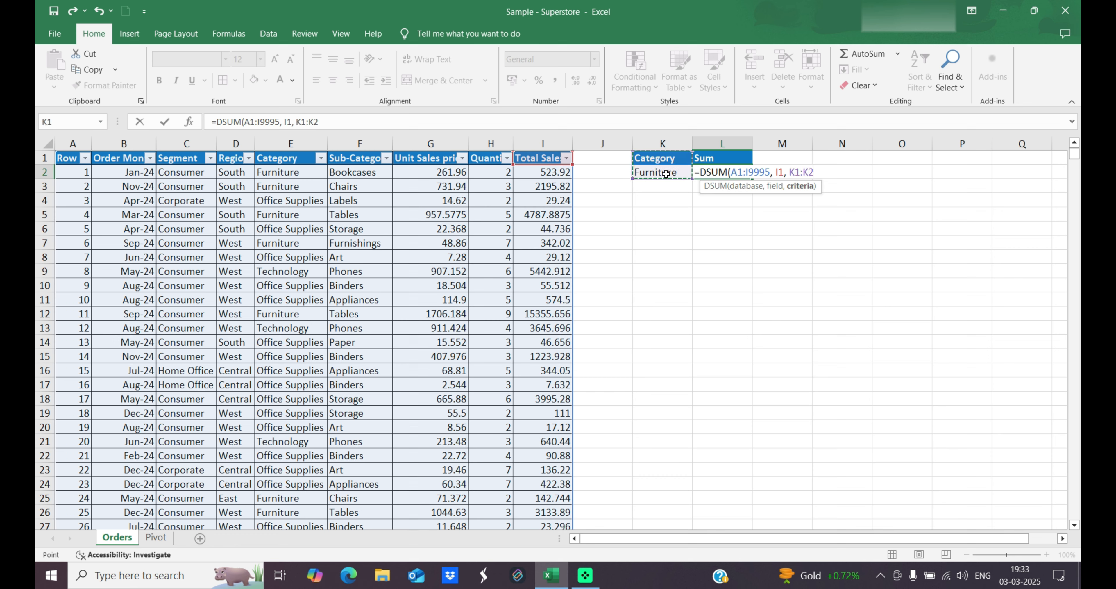
text())
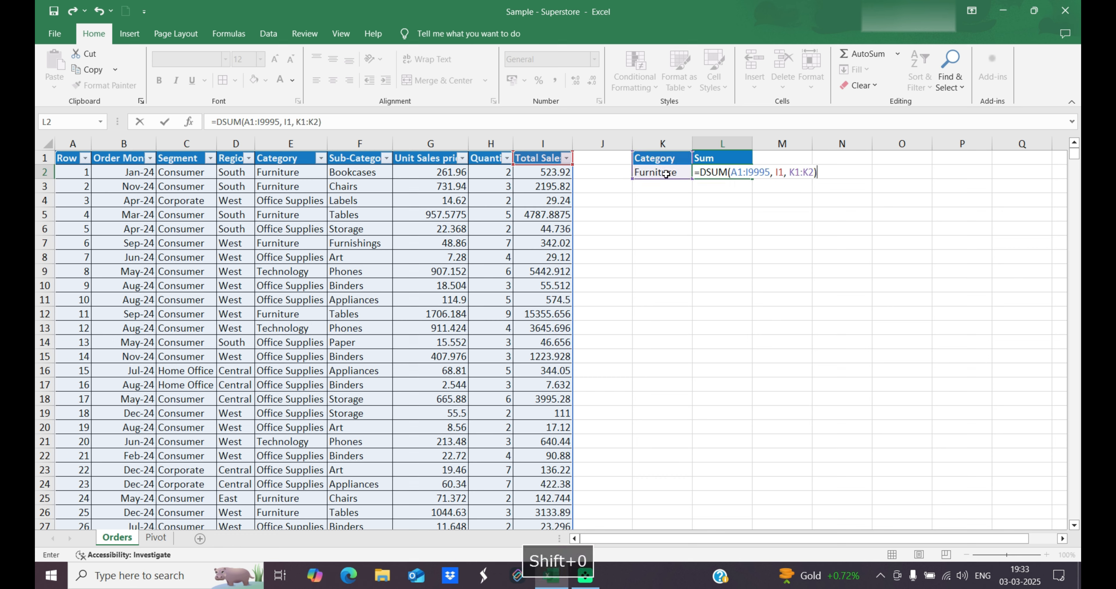
key(Return)
click(737, 172)
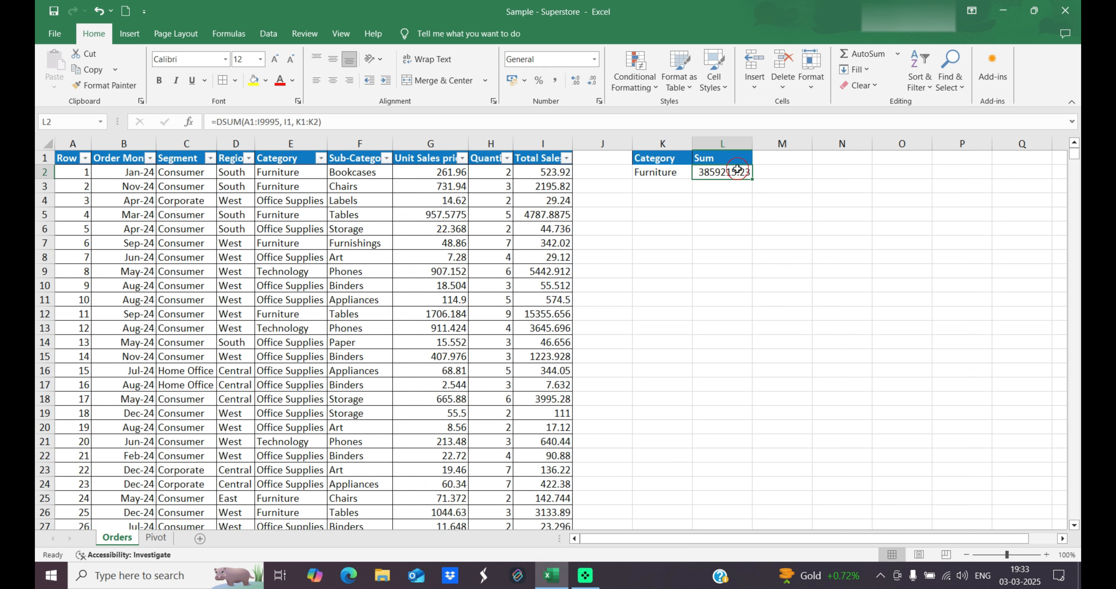
click(554, 80)
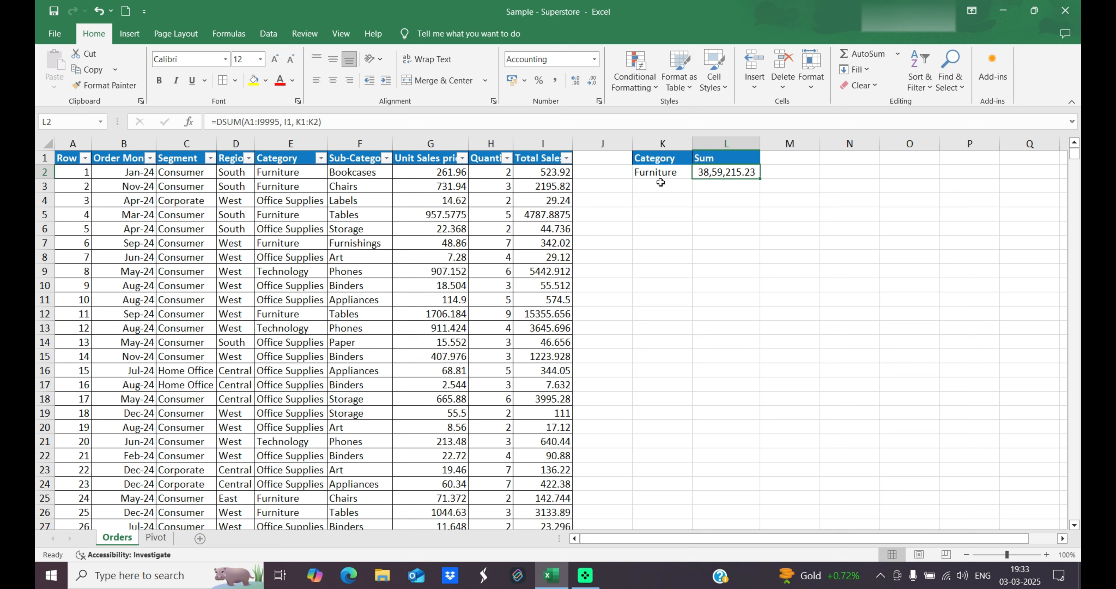
Enter "Office Supplies" in K3 as a second Category criterion and autofit the width of column K
click(661, 182)
click(283, 201)
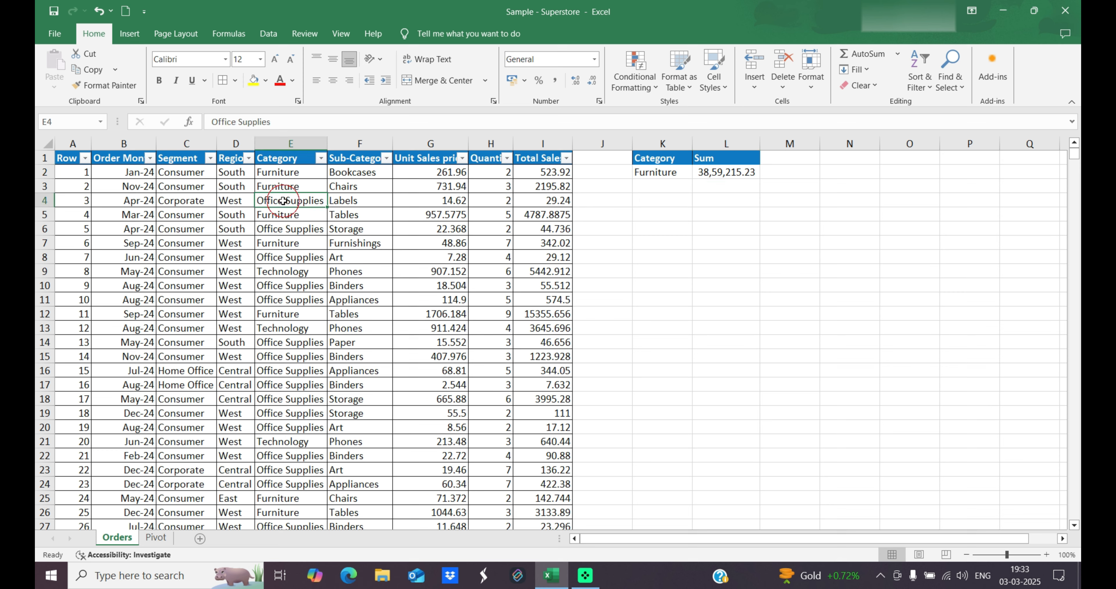
click(659, 186)
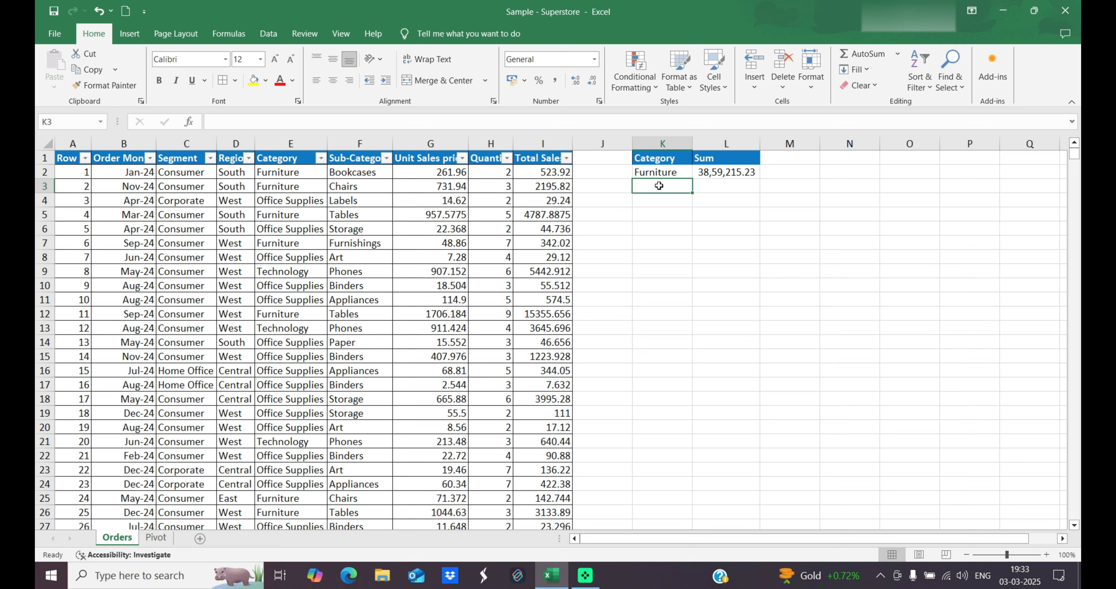
text(Offic)
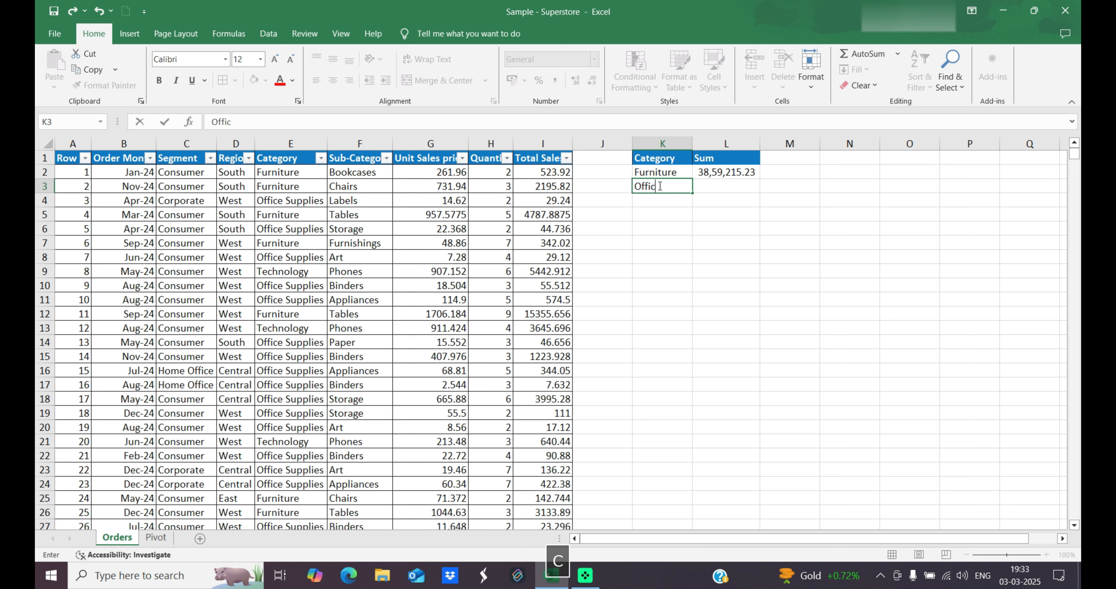
text(e Supplies)
key(Return)
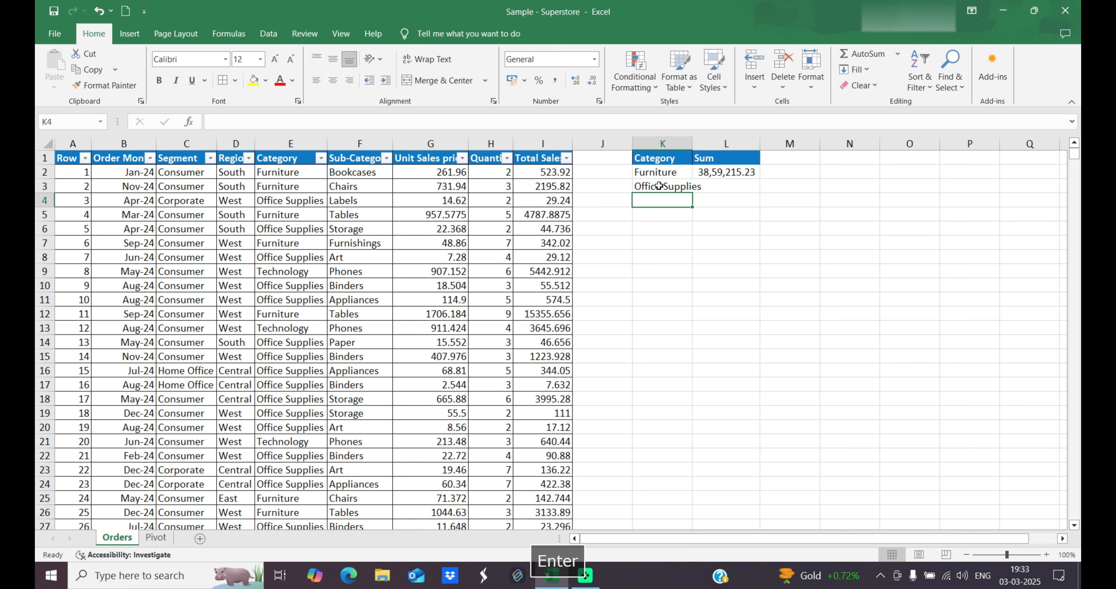
double_click(690, 147)
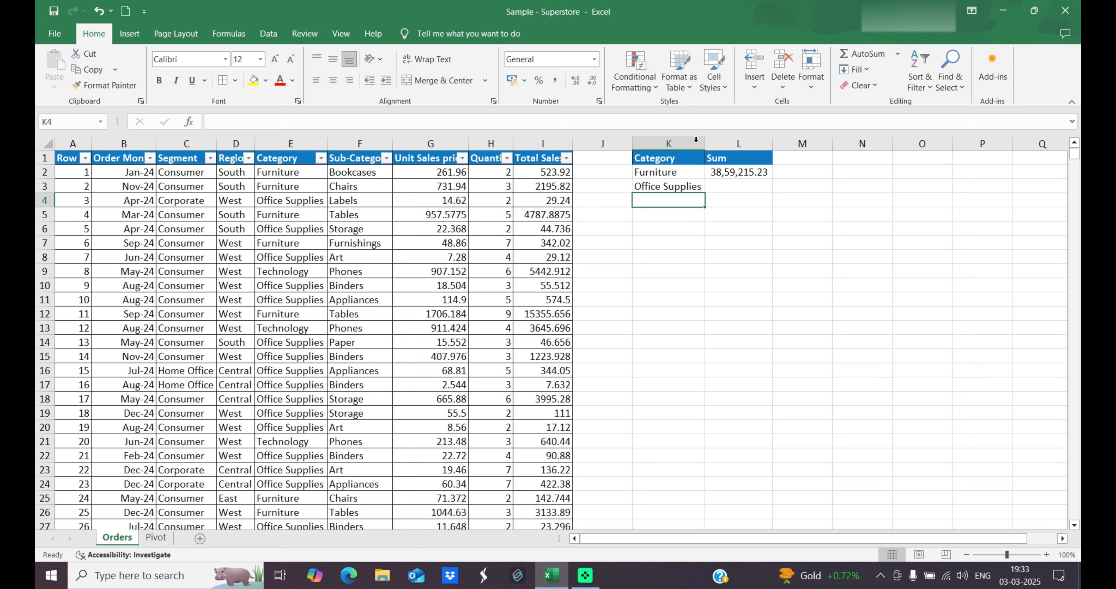
Examine the Category header and criteria in K1:K3 and the arguments of the DSUM formula in L2
click(668, 187)
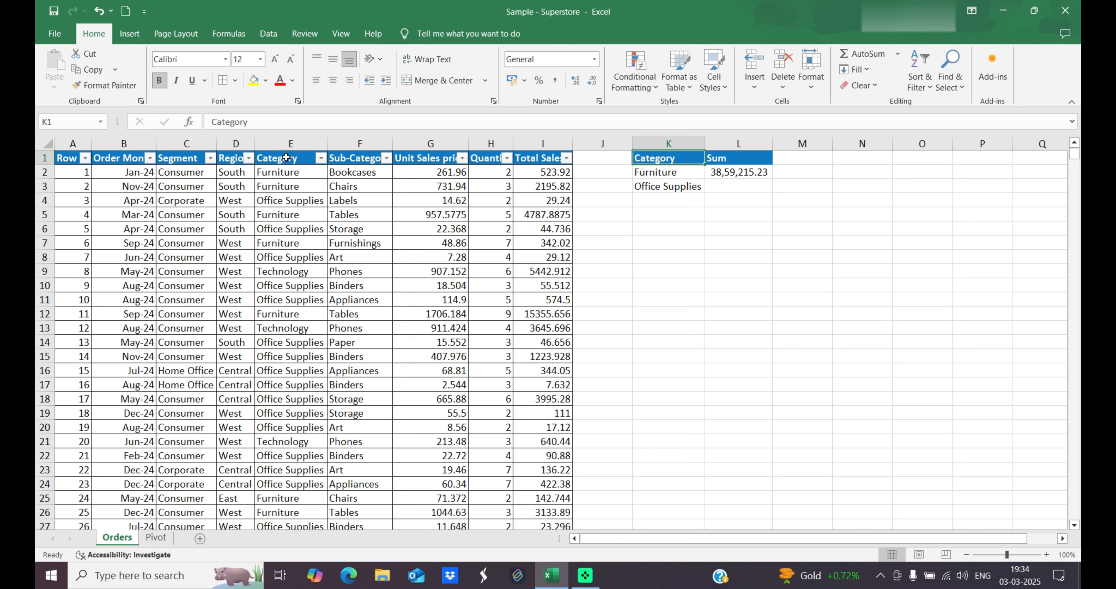
click(680, 186)
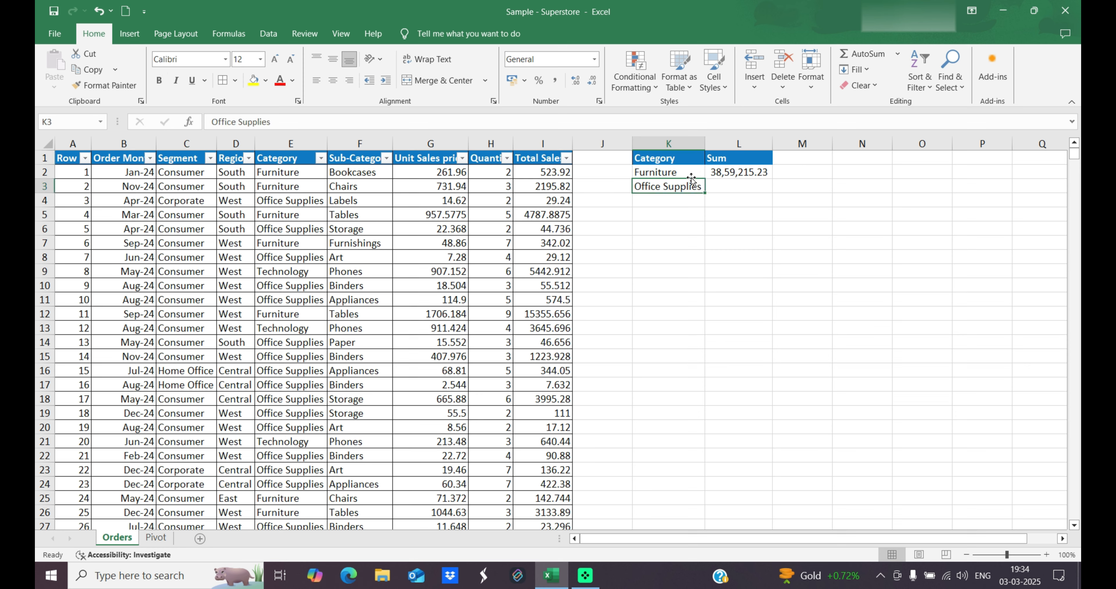
click(723, 173)
click(683, 189)
click(677, 173)
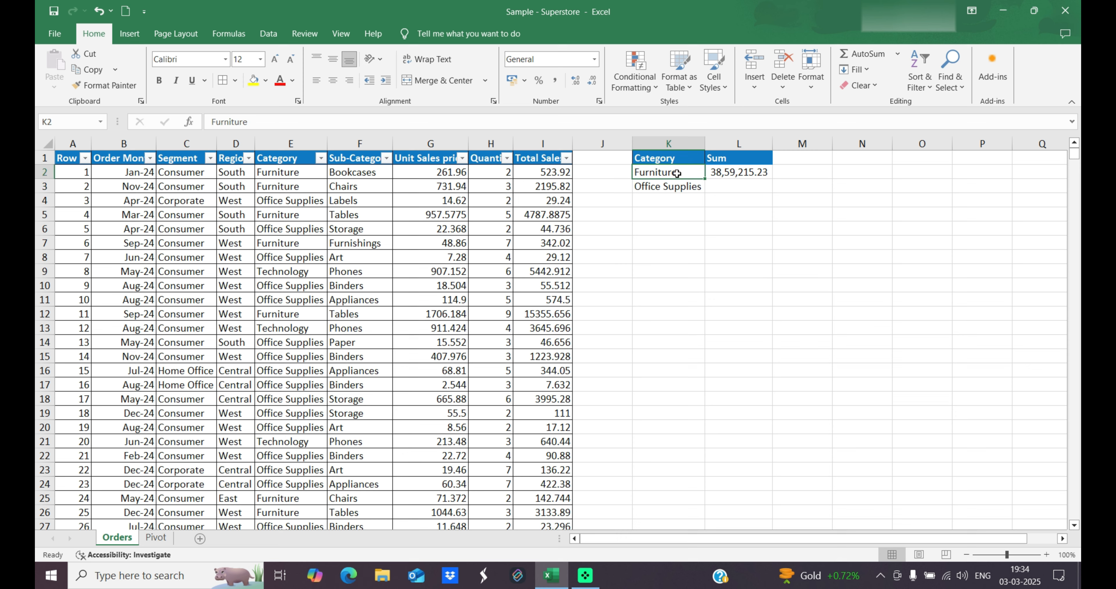
click(683, 191)
click(748, 173)
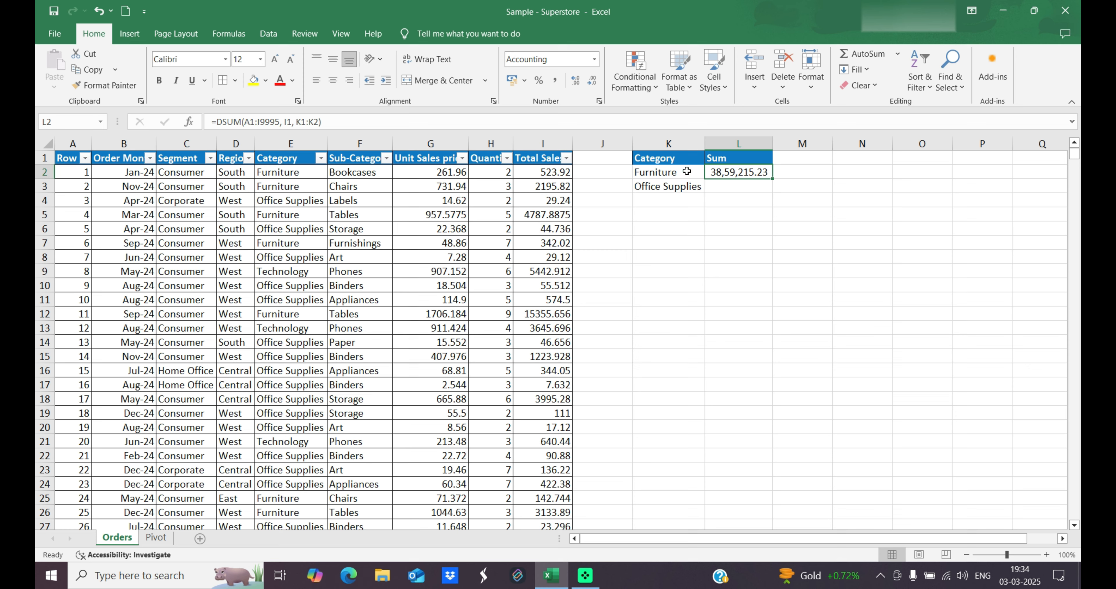
double_click(743, 173)
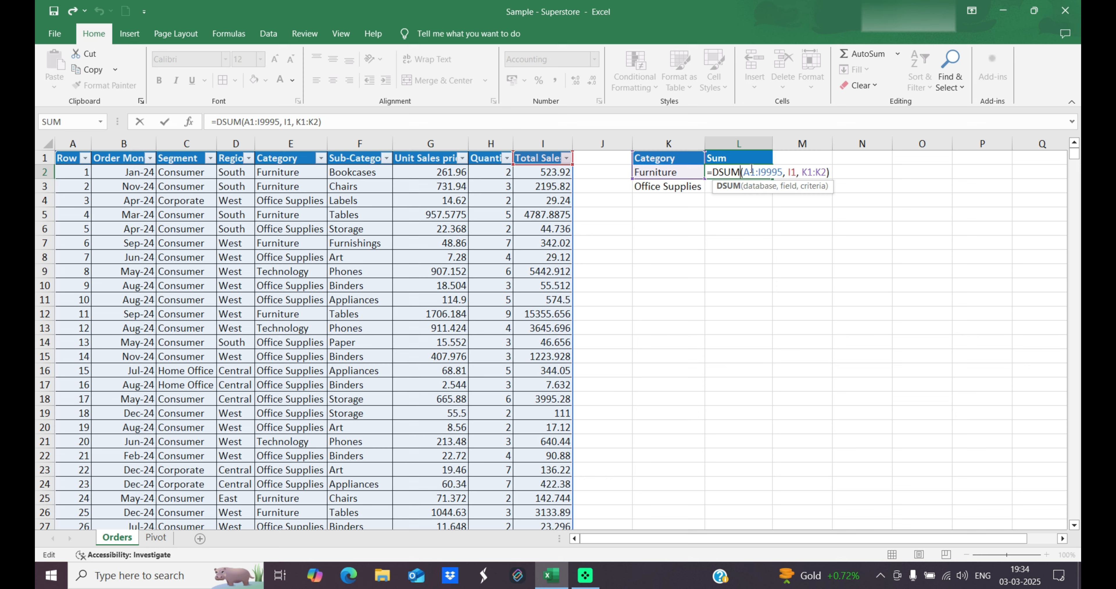
click(761, 215)
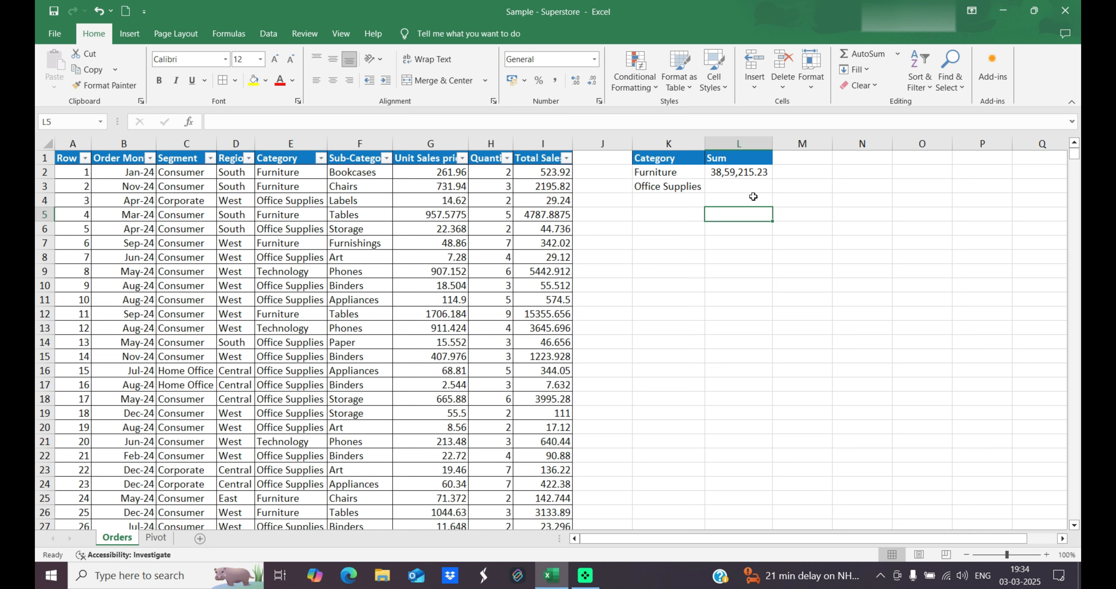
Change the criteria range of the DSUM formula in L2 to K1:K3 so both categories are summed
click(741, 175)
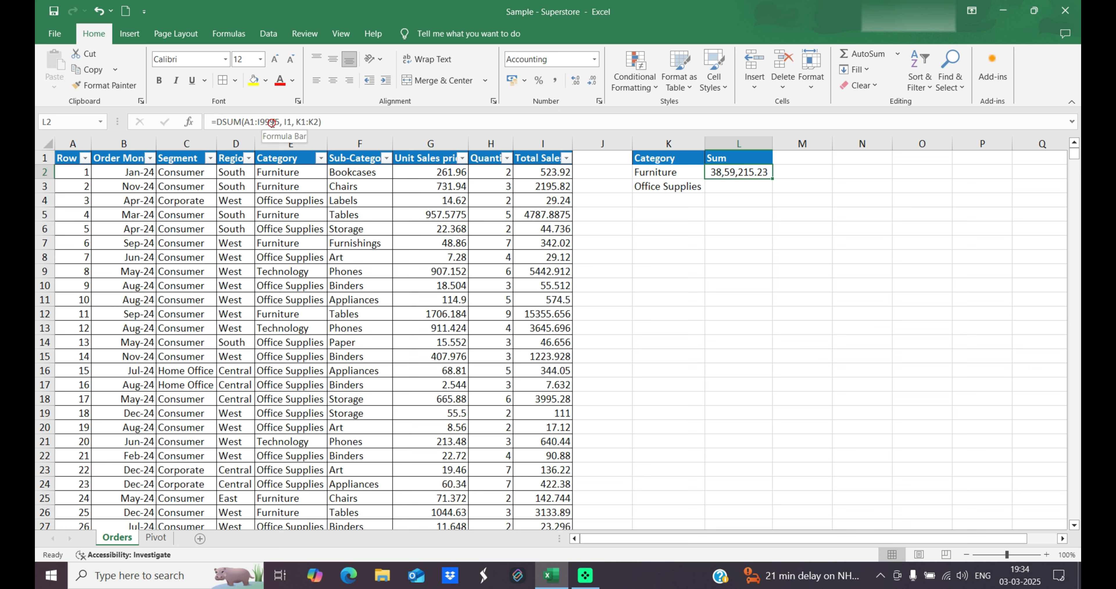
click(254, 122)
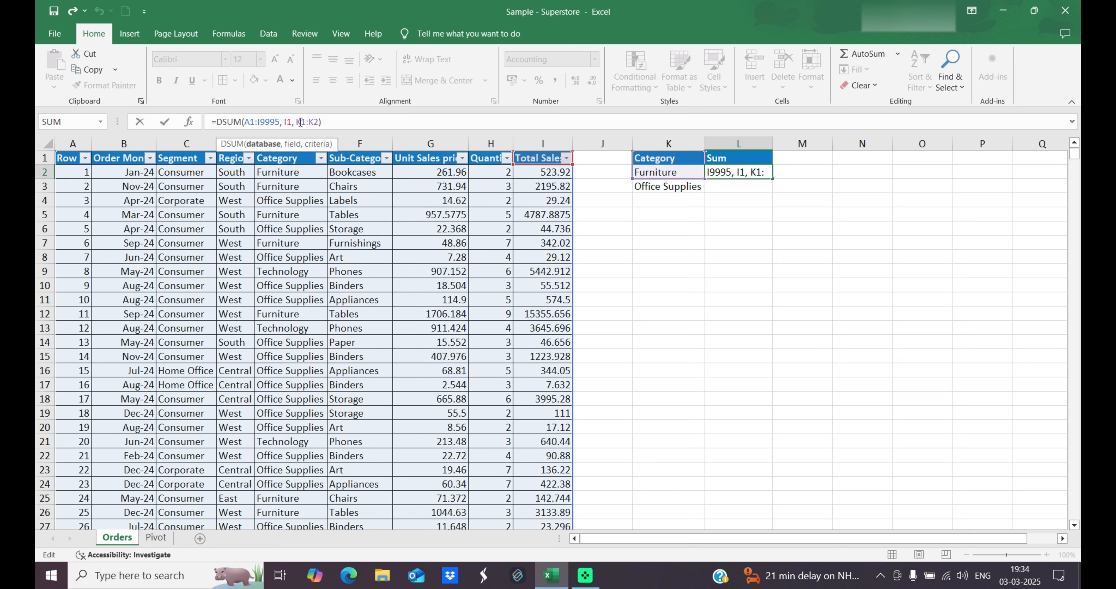
click(319, 122)
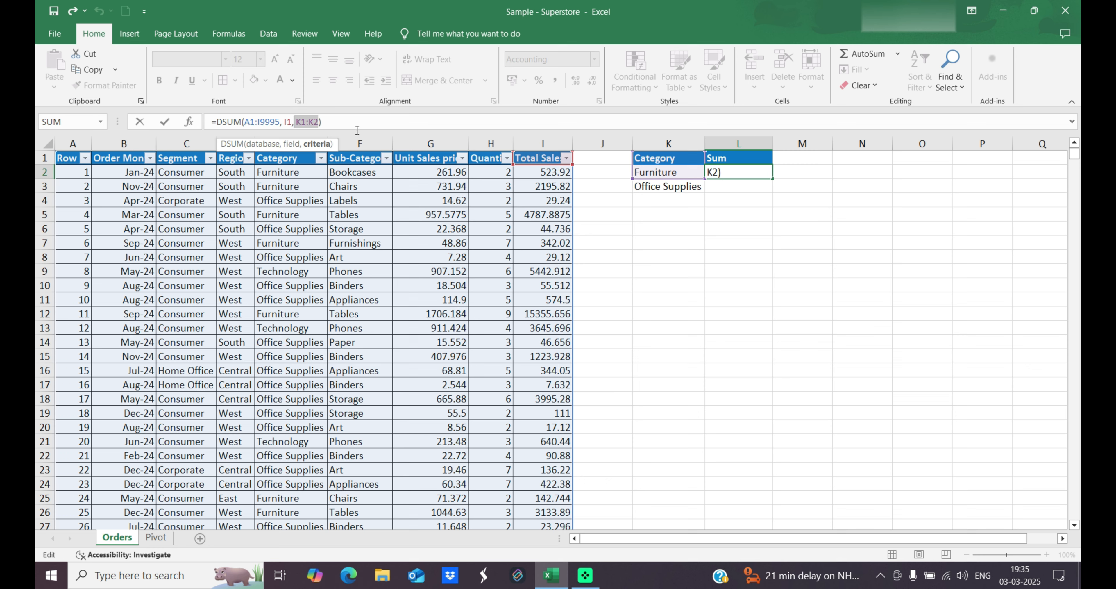
key(BackSpace)
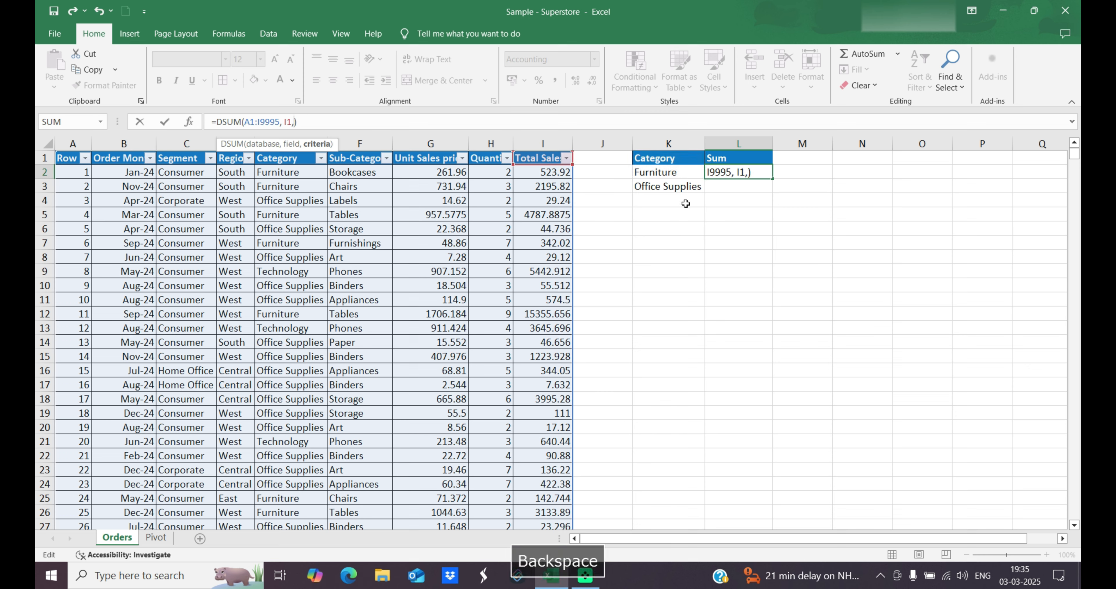
drag(672, 164, 680, 183)
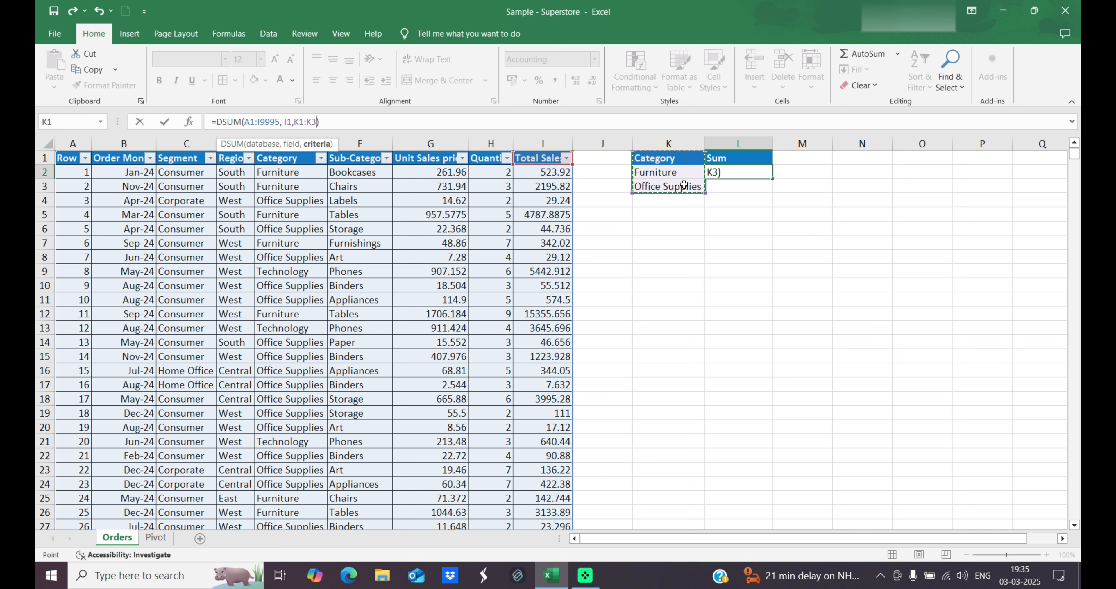
key(Return)
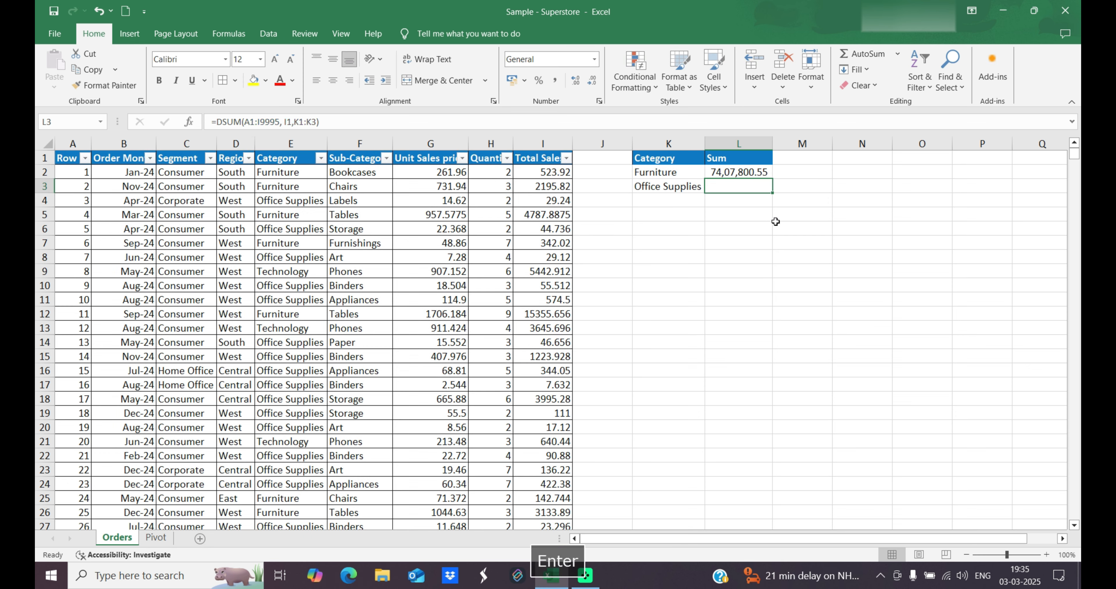
click(741, 172)
click(744, 200)
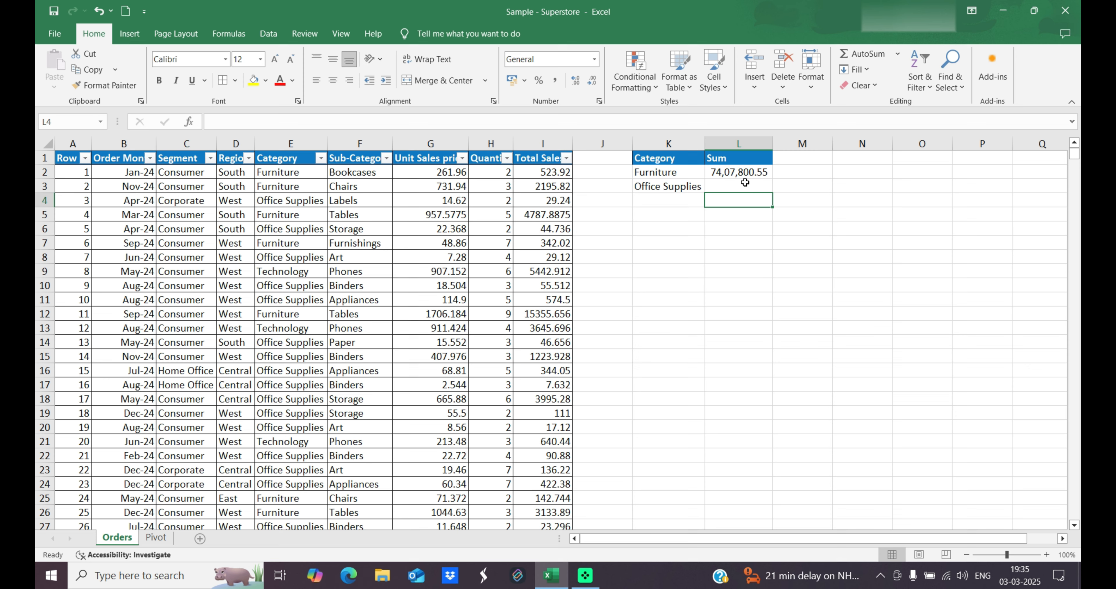
click(740, 217)
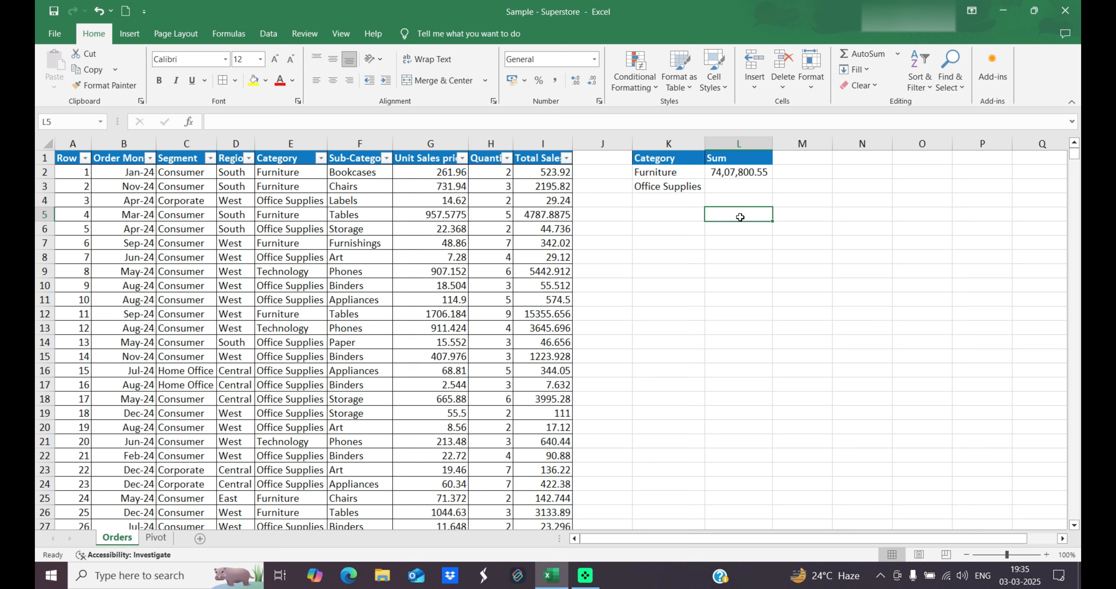
Undo the last action and insert a blank column before the Category criteria column K
key(ctrl+z)
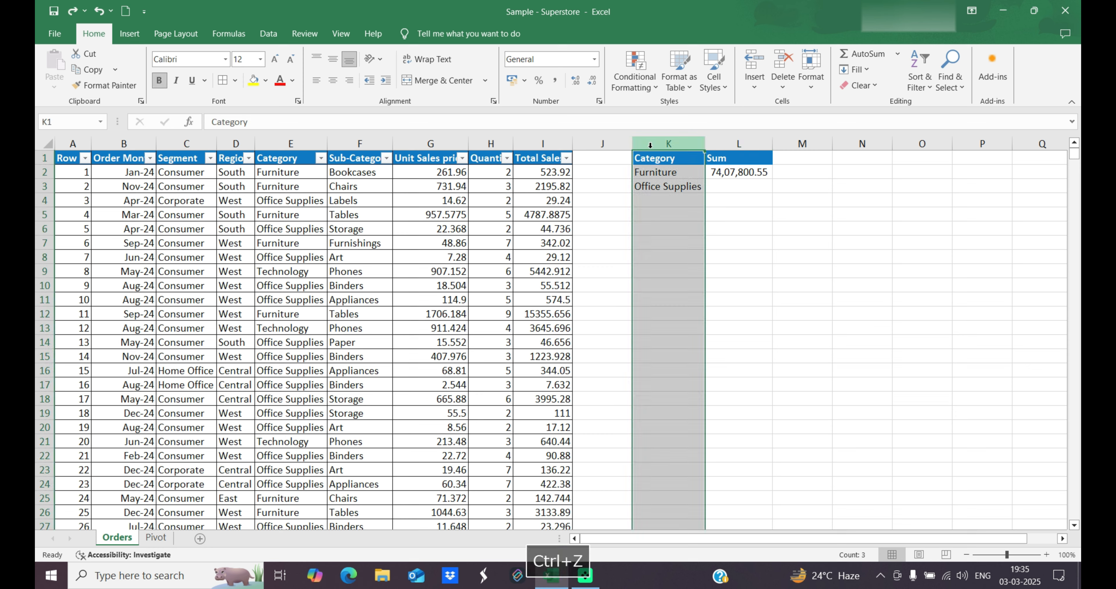
right_click(651, 149)
click(688, 265)
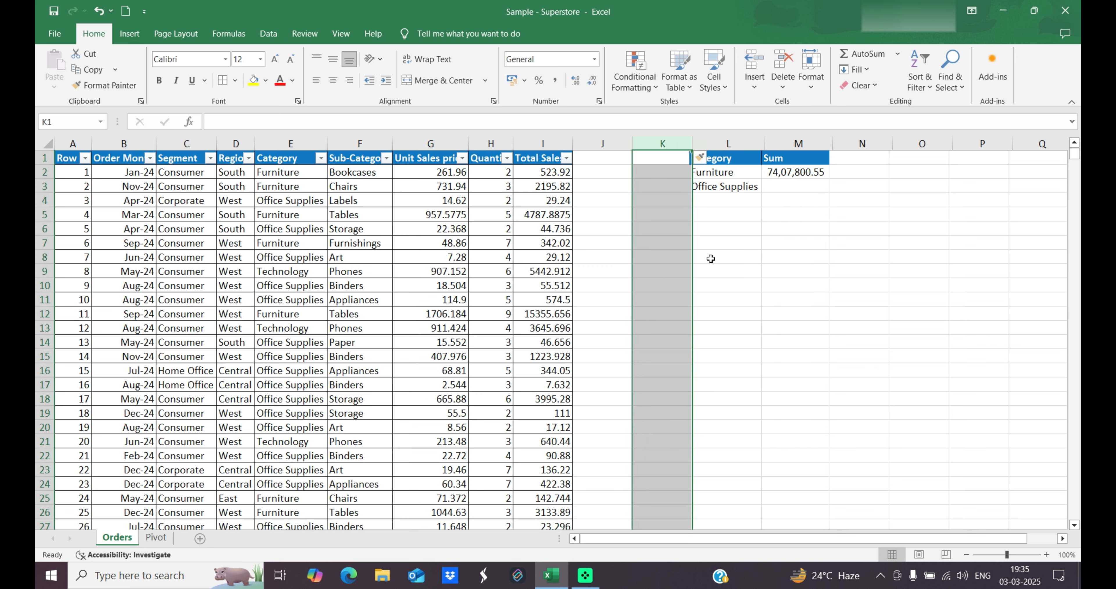
Add a "Region" criteria header in K1 with "South" in K2 and "West" in K3
click(655, 157)
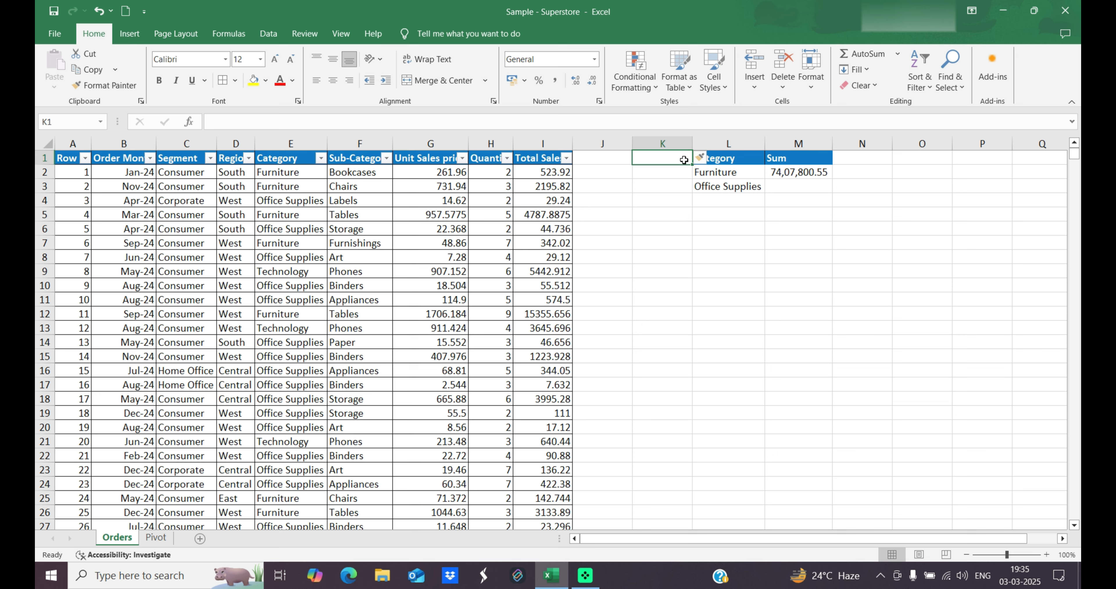
text(Region)
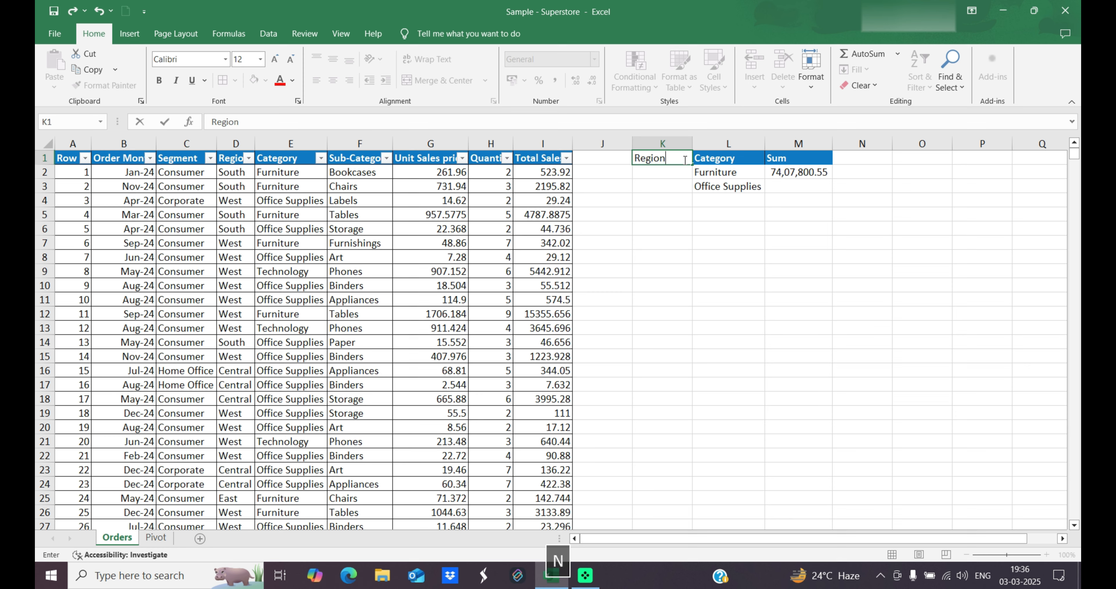
key(Return)
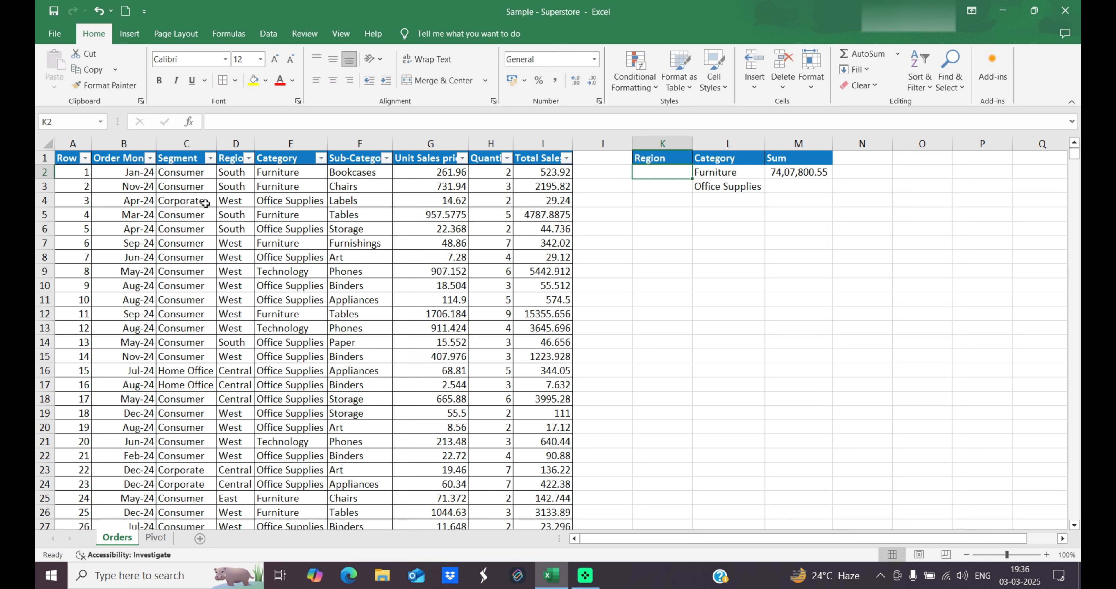
click(237, 174)
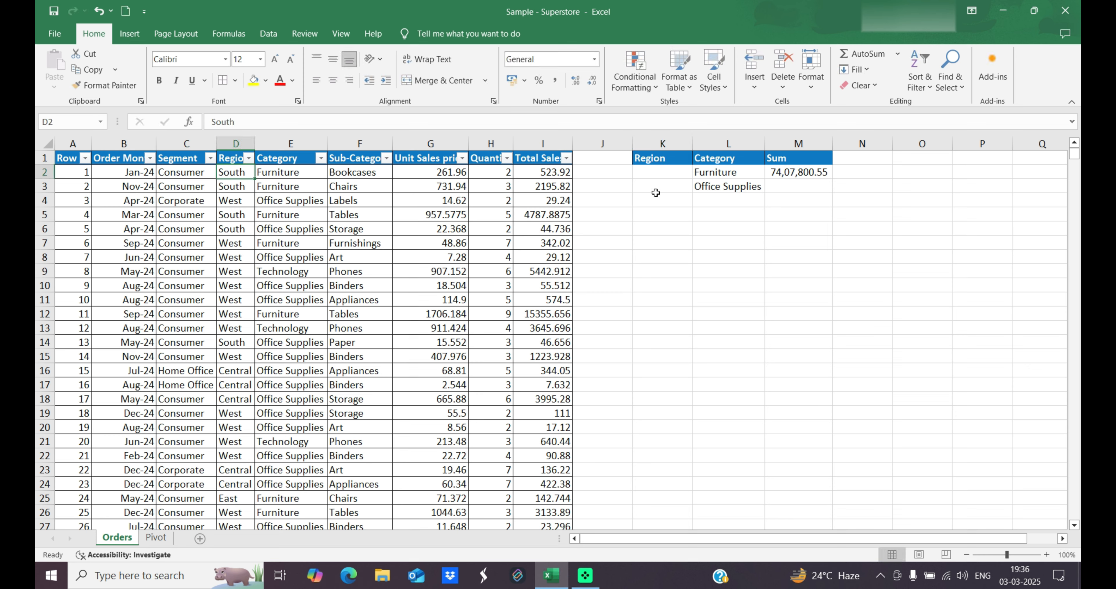
click(664, 172)
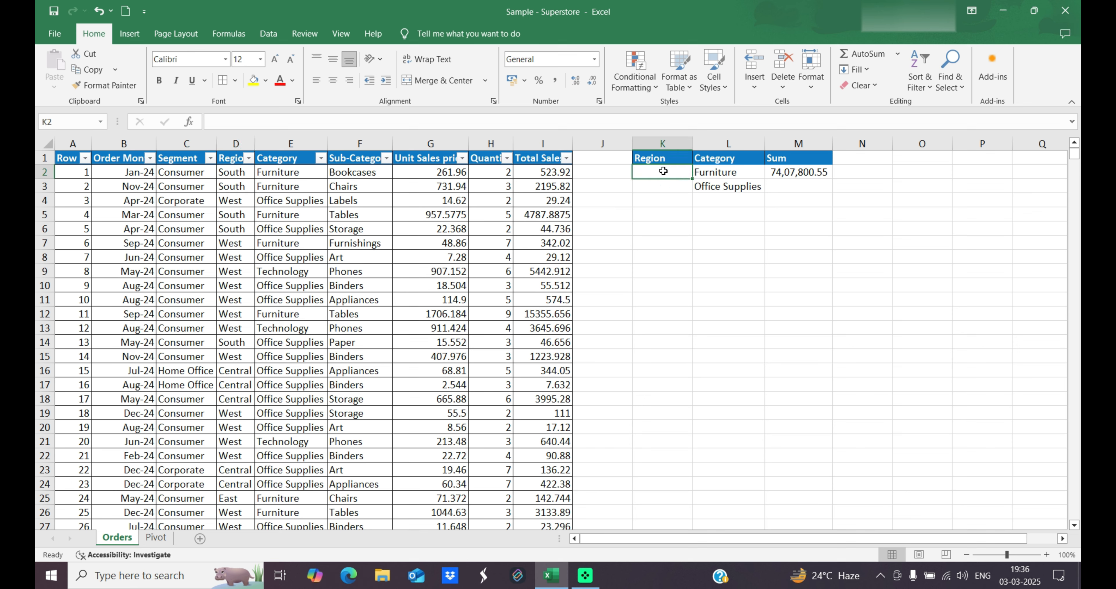
text(South)
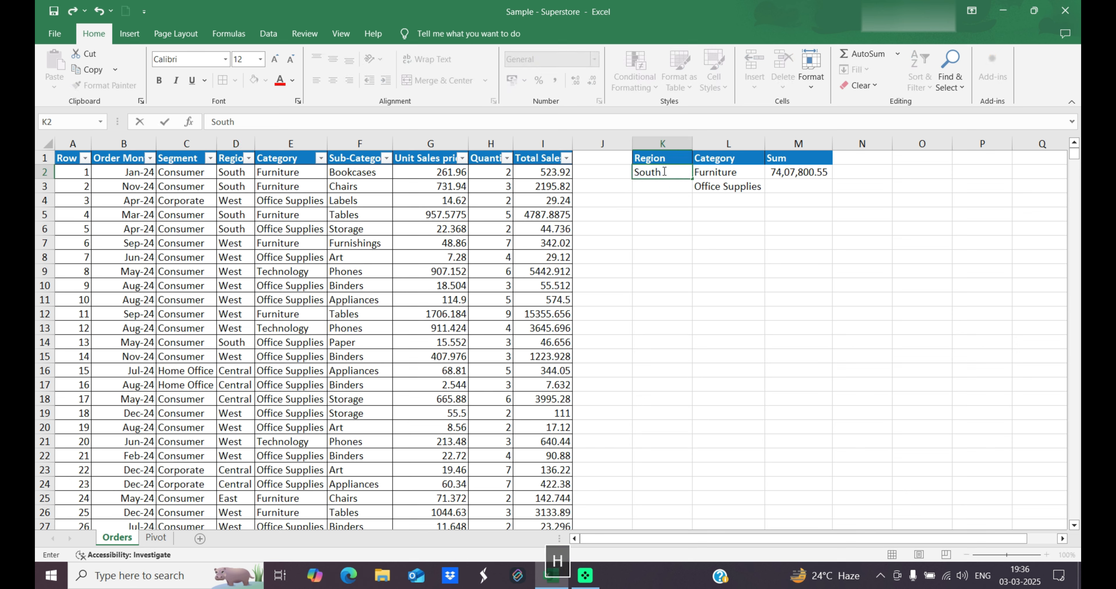
key(Return)
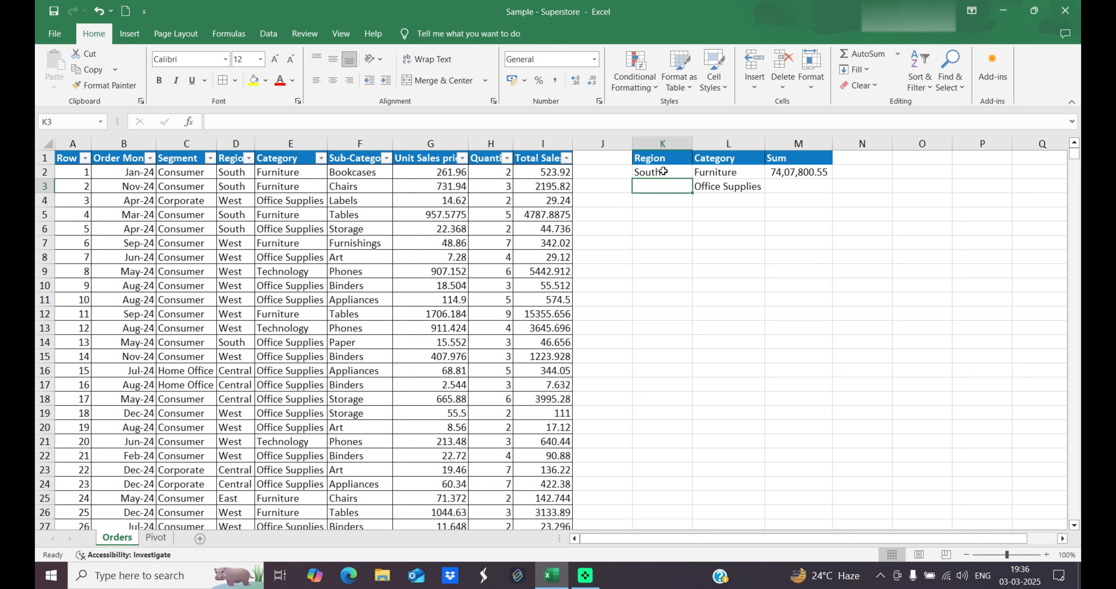
text(West)
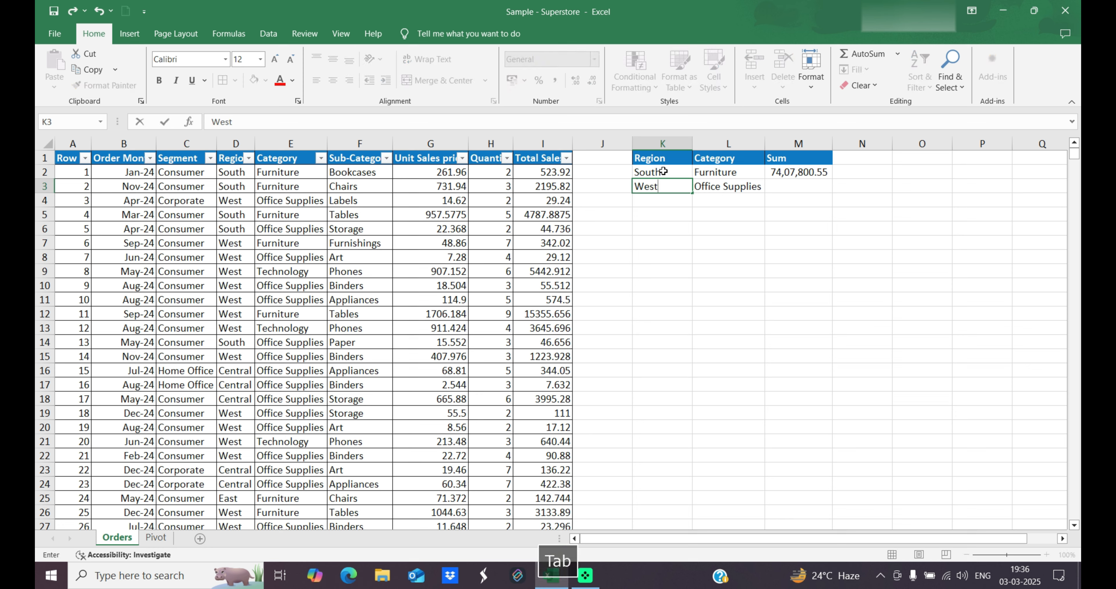
key(Tab)
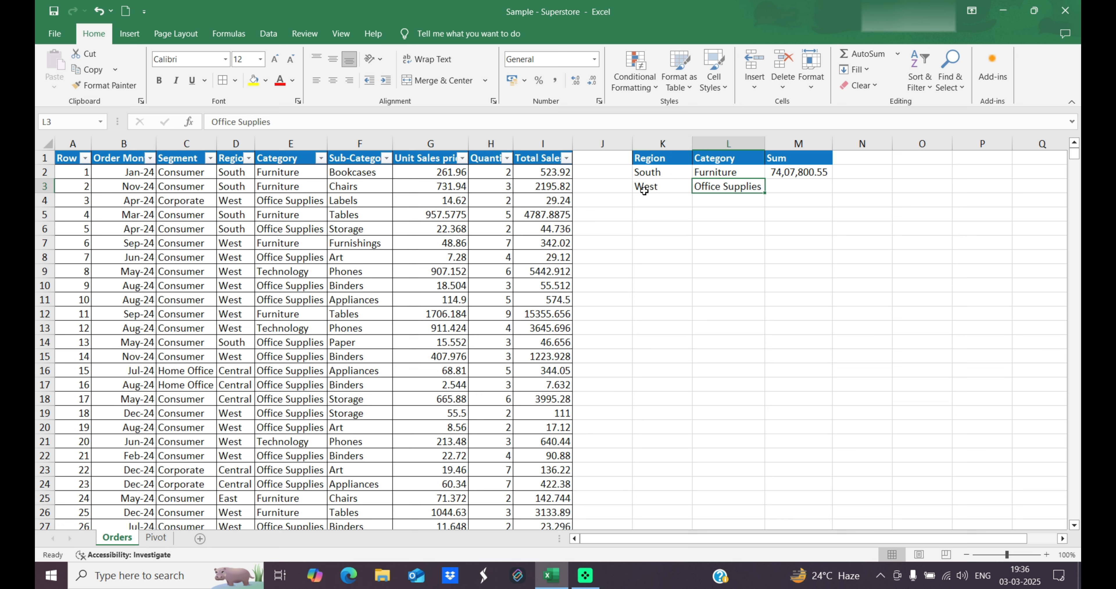
Examine the paired region and category criteria in K2:L2 and K3:L3
click(653, 164)
drag(654, 164, 684, 176)
click(716, 174)
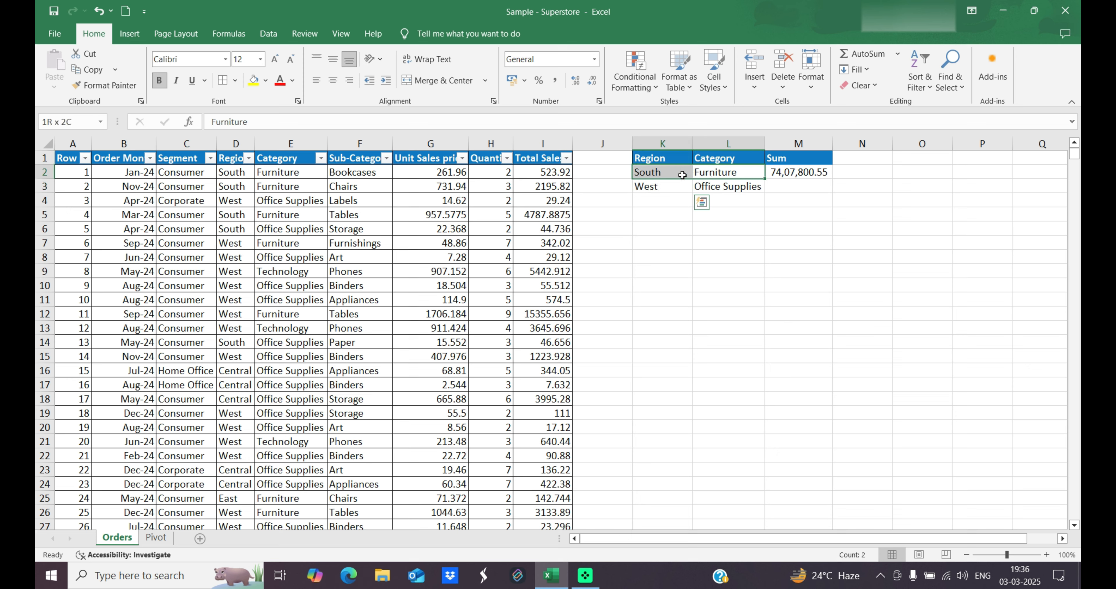
click(718, 189)
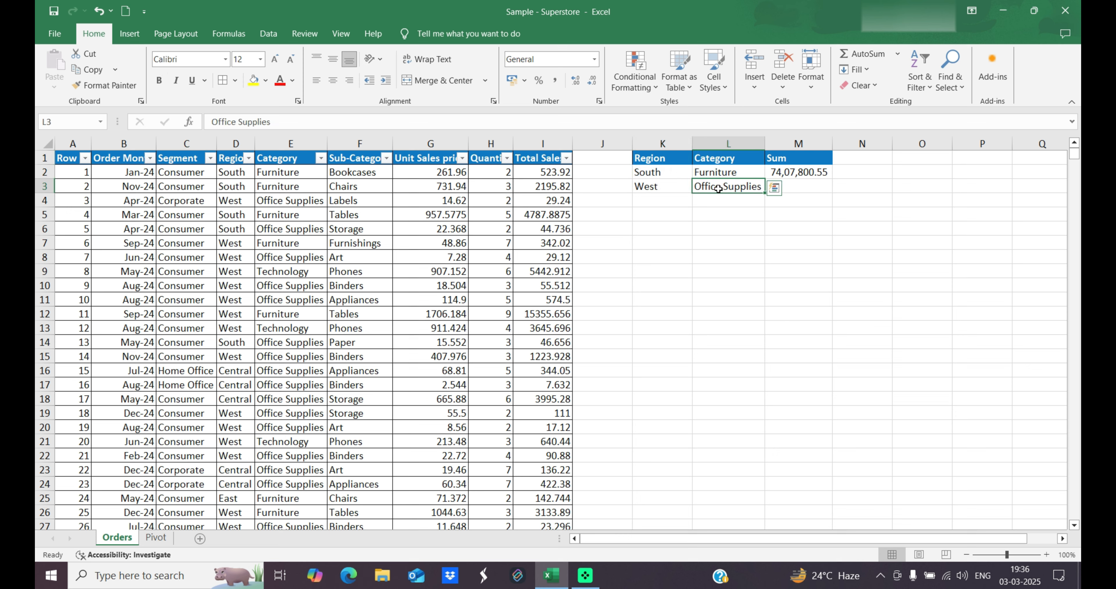
drag(713, 189, 673, 189)
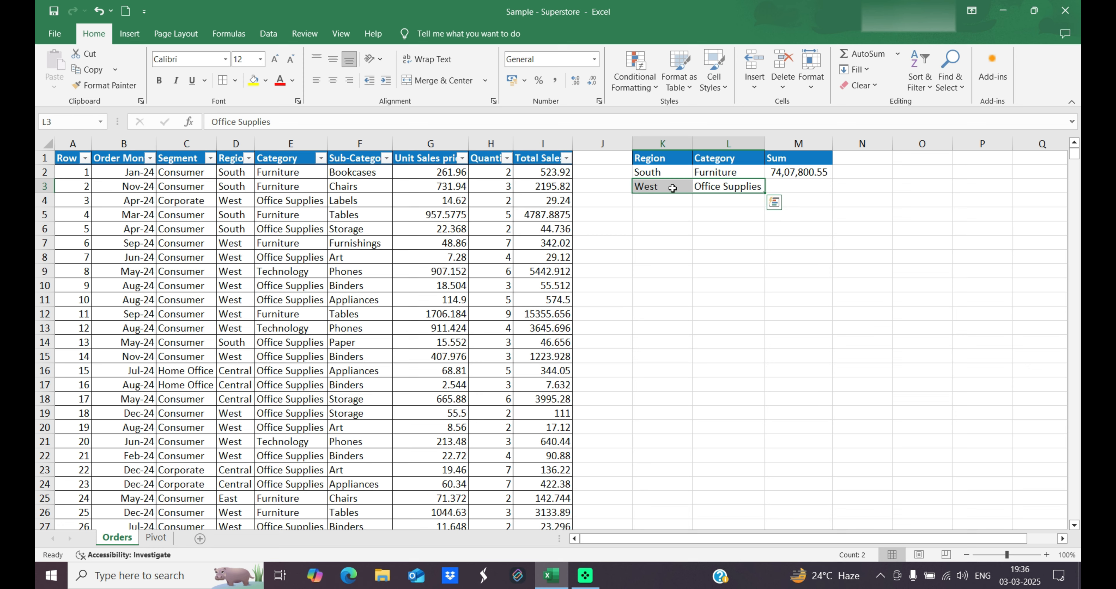
Change the criteria range of the DSUM formula in M2 to K1:L3 so both region and category apply
click(786, 173)
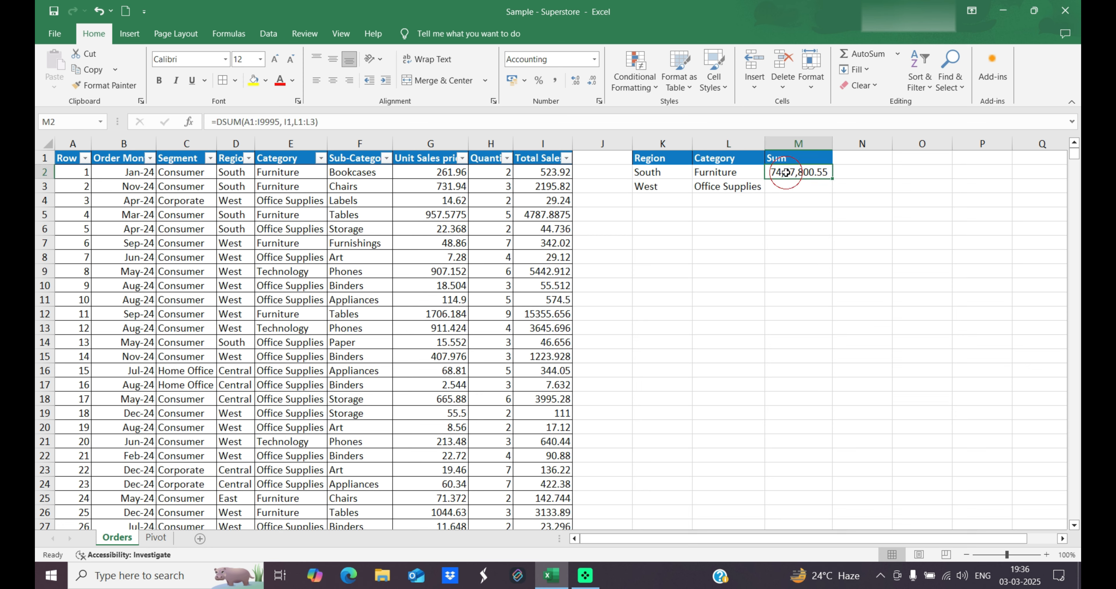
click(264, 121)
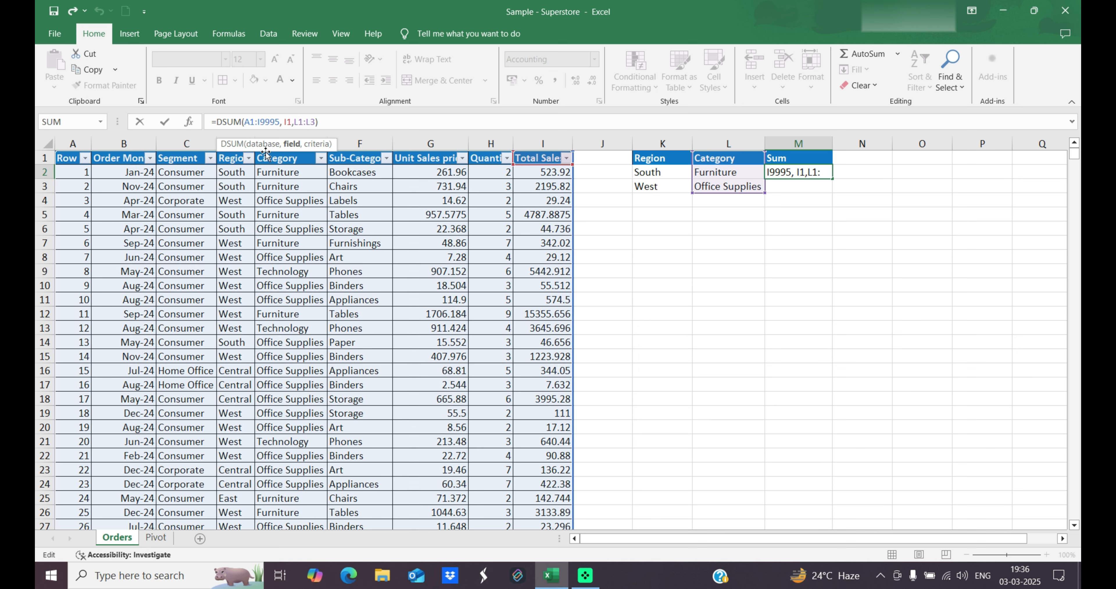
click(310, 121)
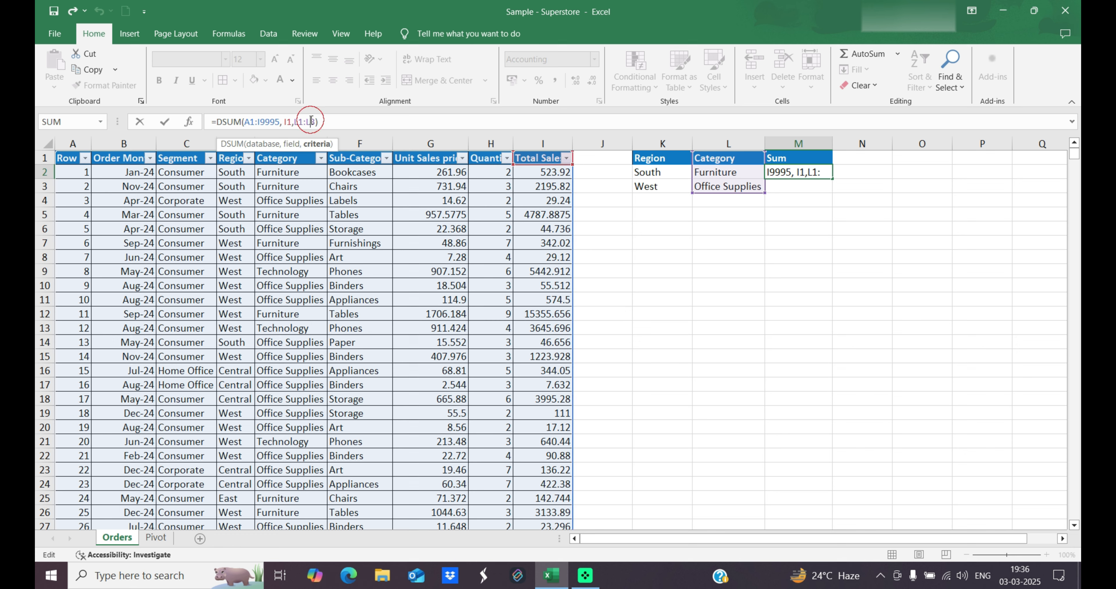
click(289, 121)
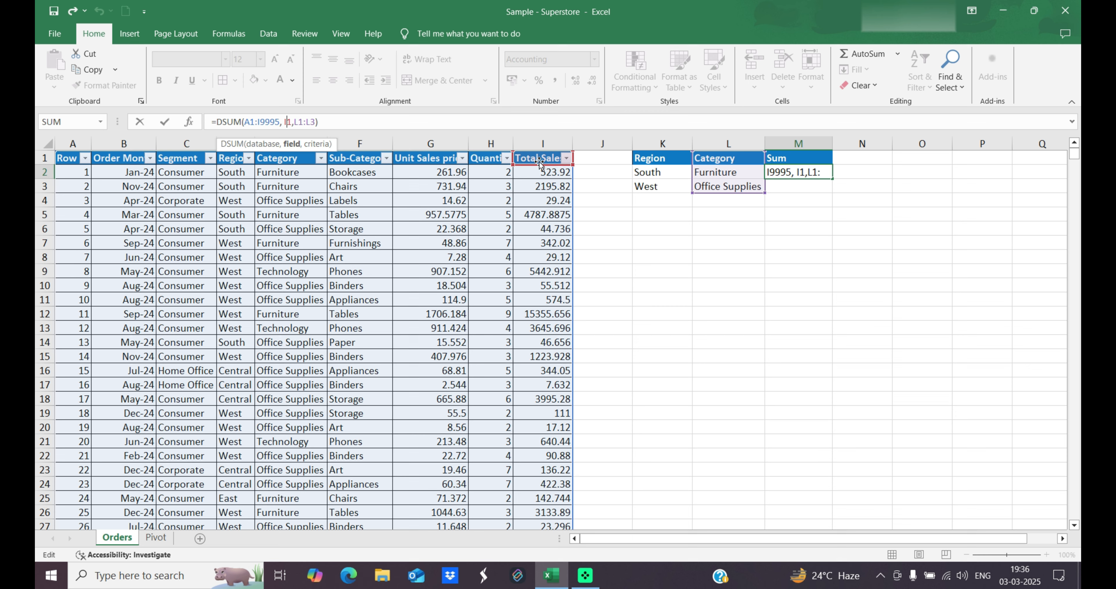
click(316, 123)
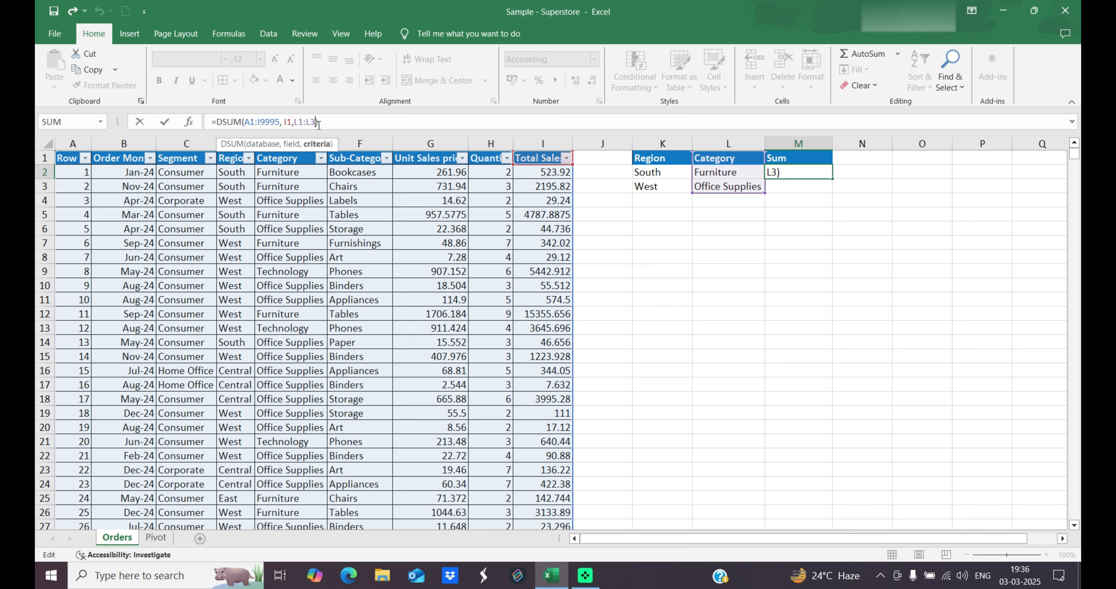
key(BackSpace)
key(BackSpace)
key(BackSpace)
key(BackSpace)
key(BackSpace)
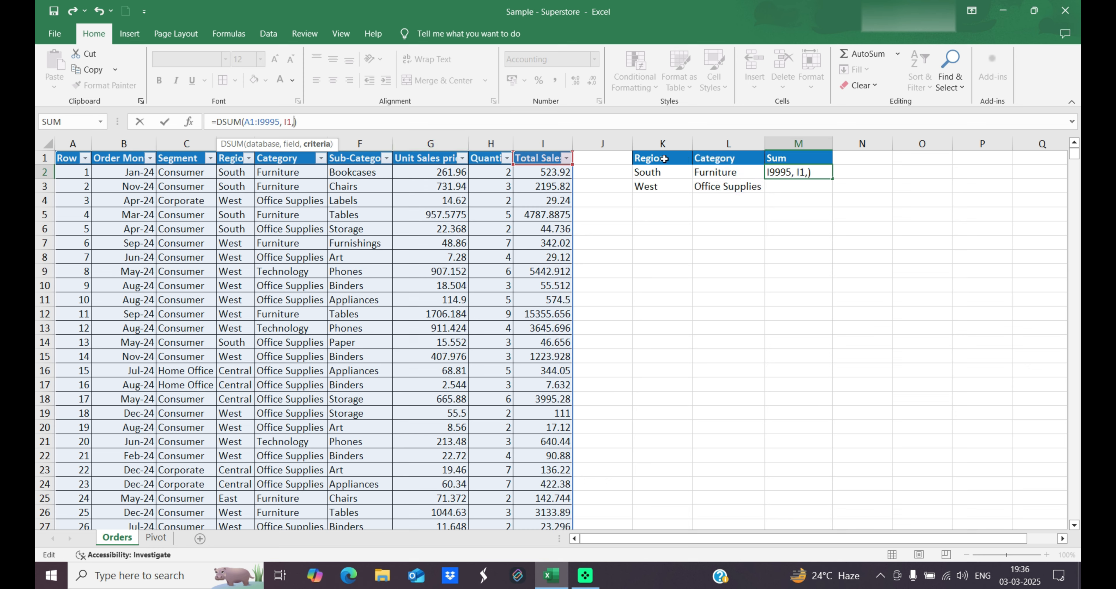
drag(663, 158, 764, 190)
key(Return)
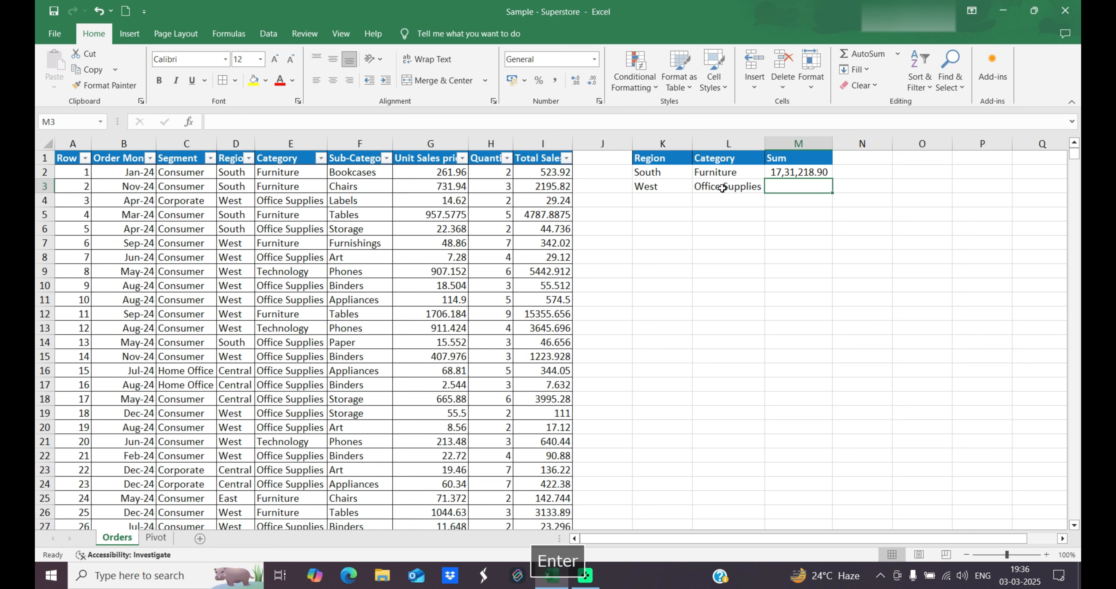
click(805, 172)
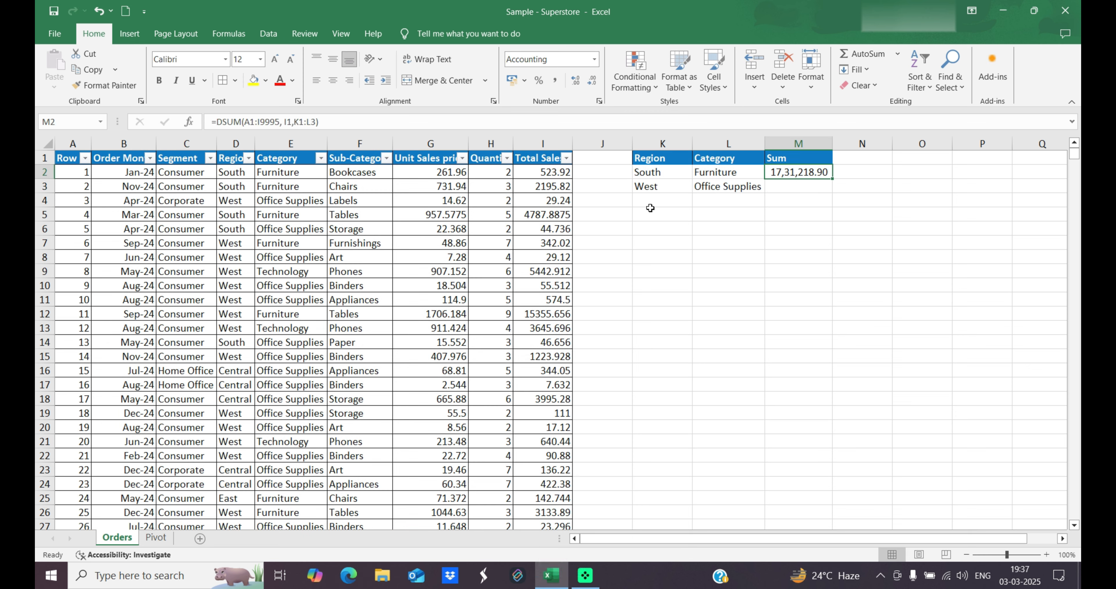
drag(650, 207, 748, 214)
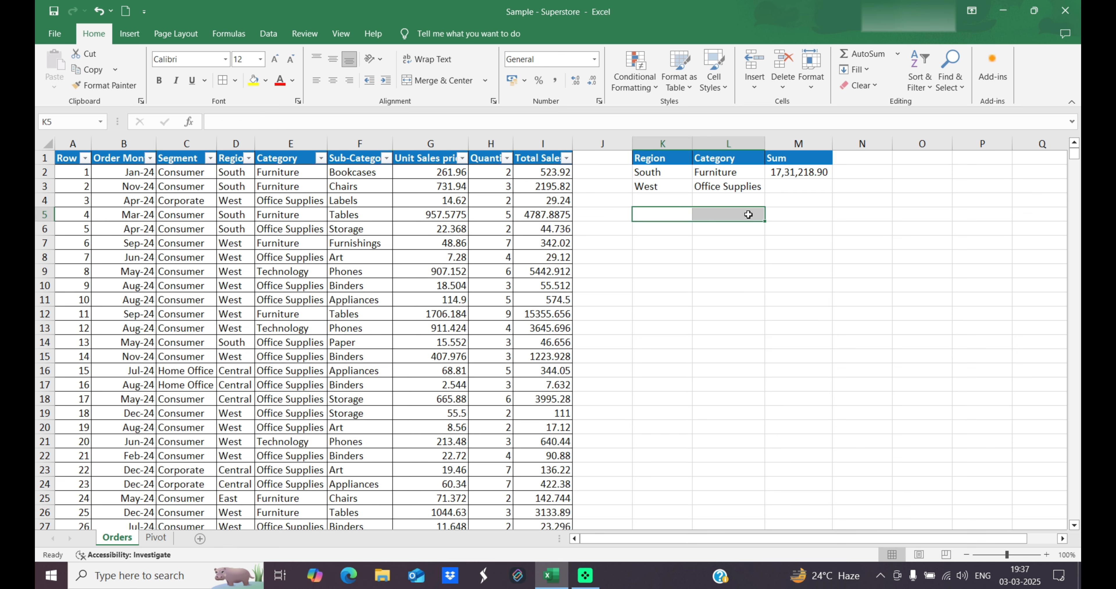
Add a "Count" header in N1 beside the Sum column
click(860, 161)
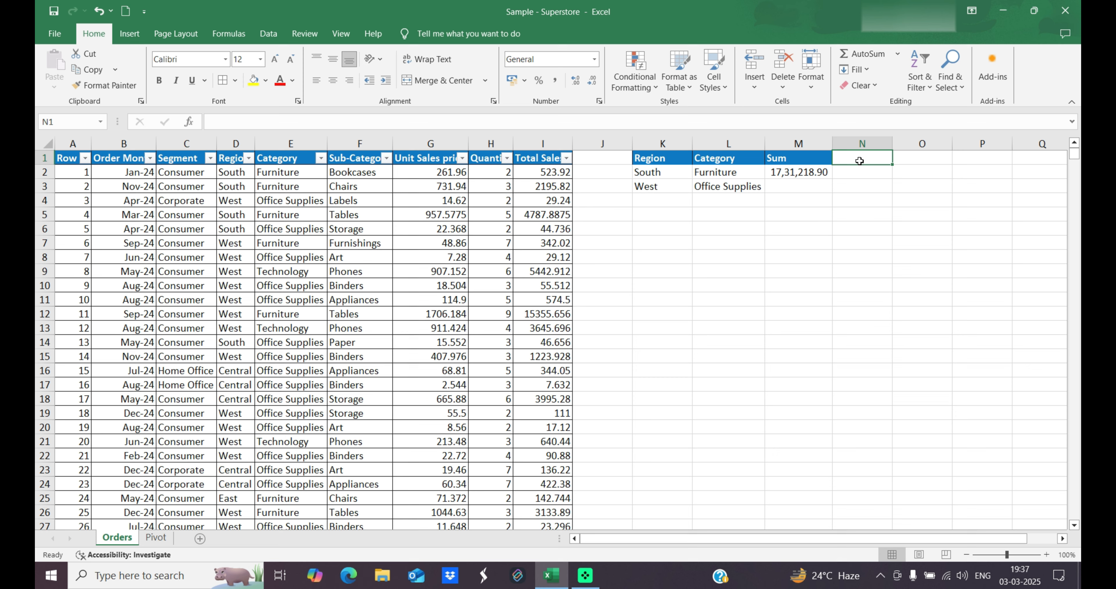
text(D)
key(BackSpace)
text(C)
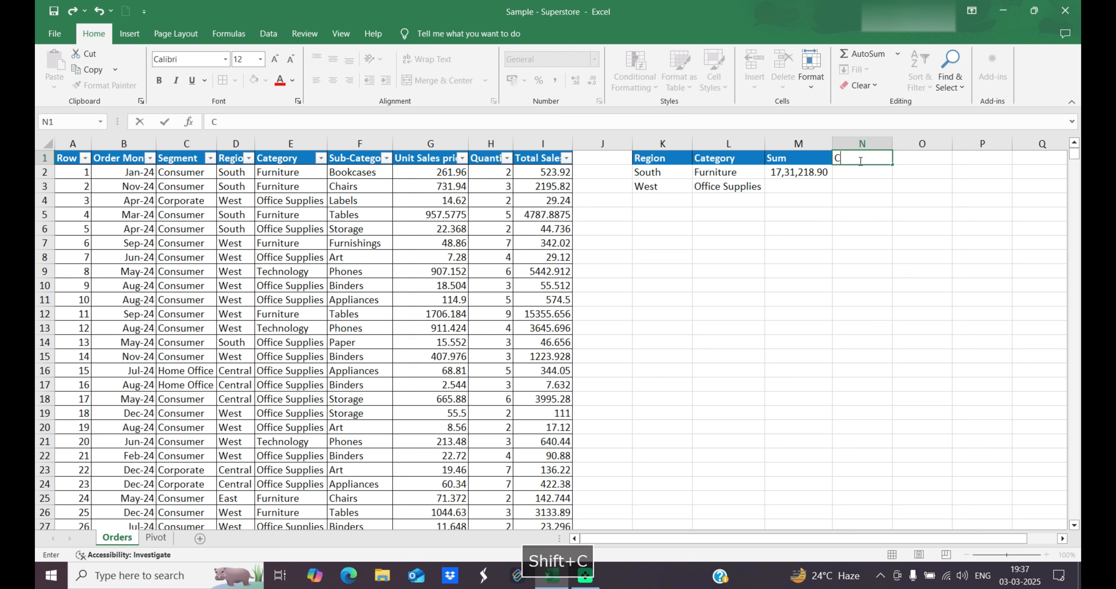
text(ount)
key(Return)
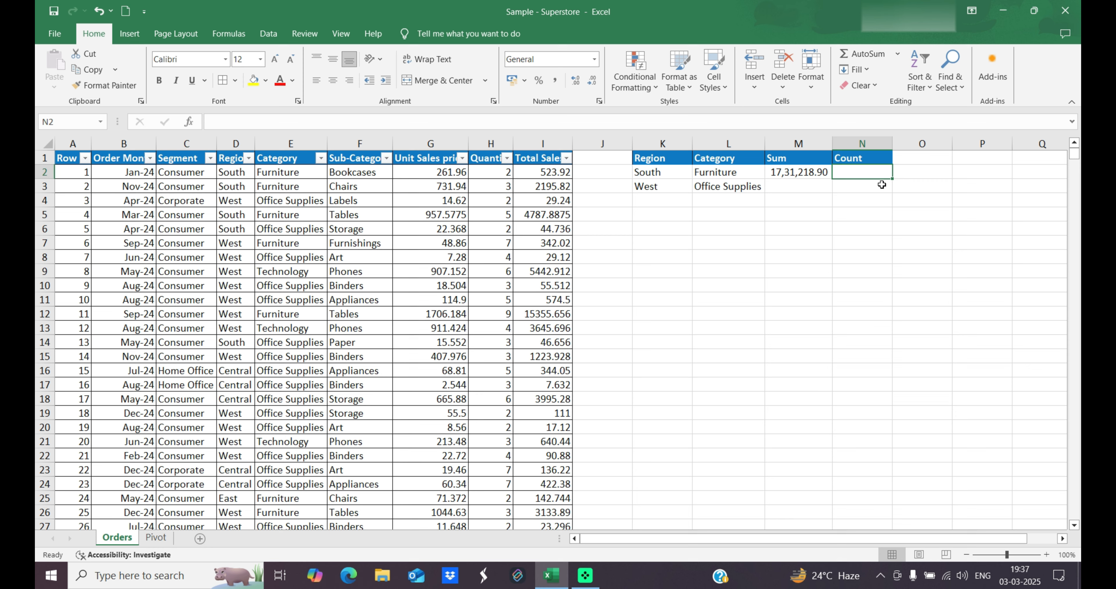
Start a DCOUNT formula in N2 with the whole orders table A1:I9995 as its database
text(=DC)
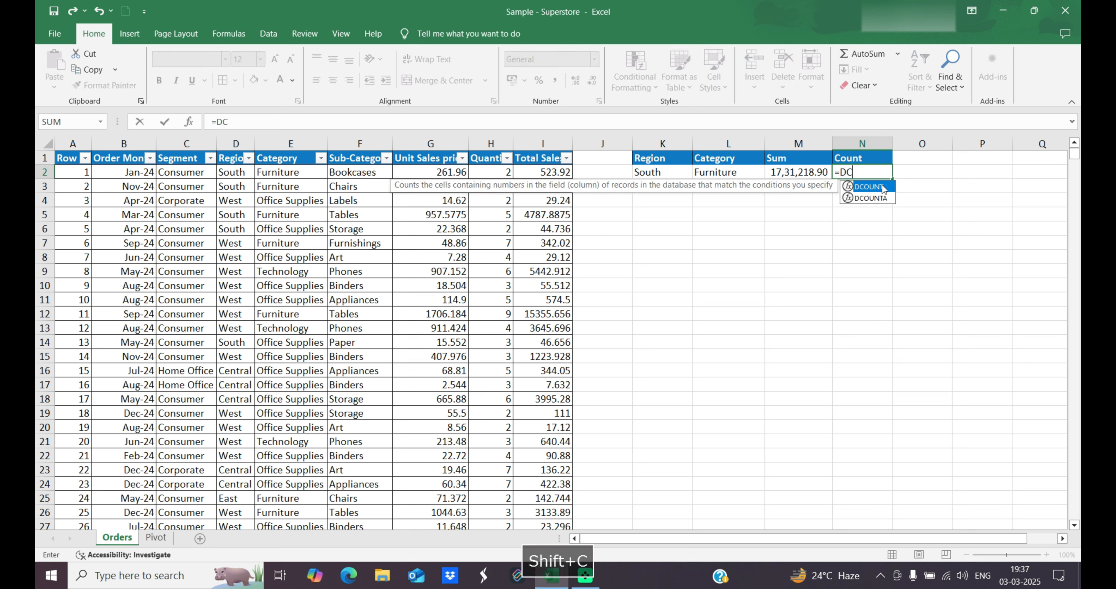
text(OUNT)
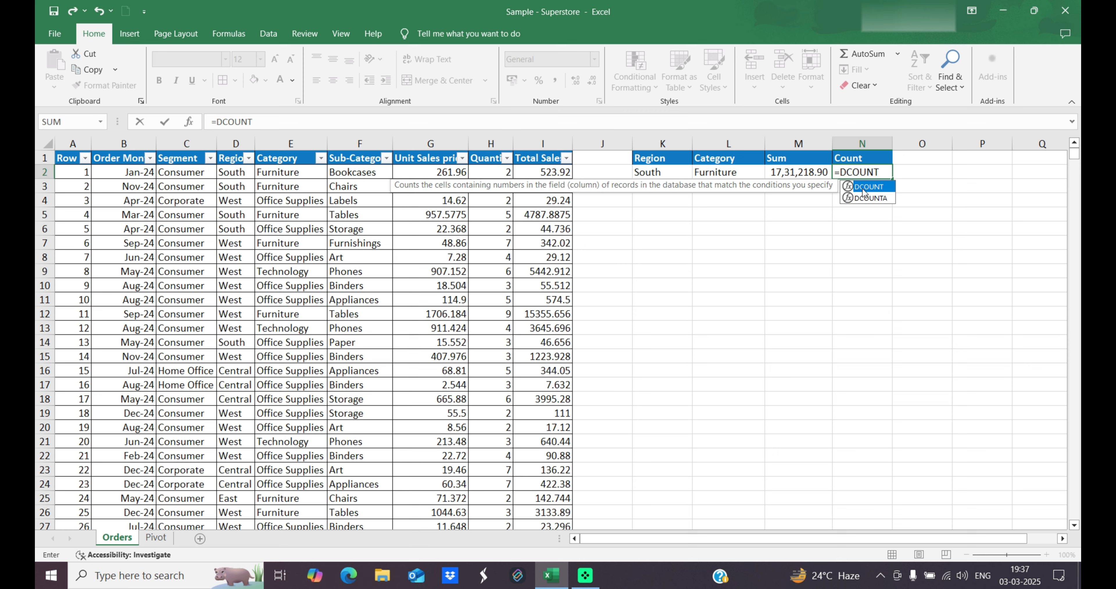
key(Tab)
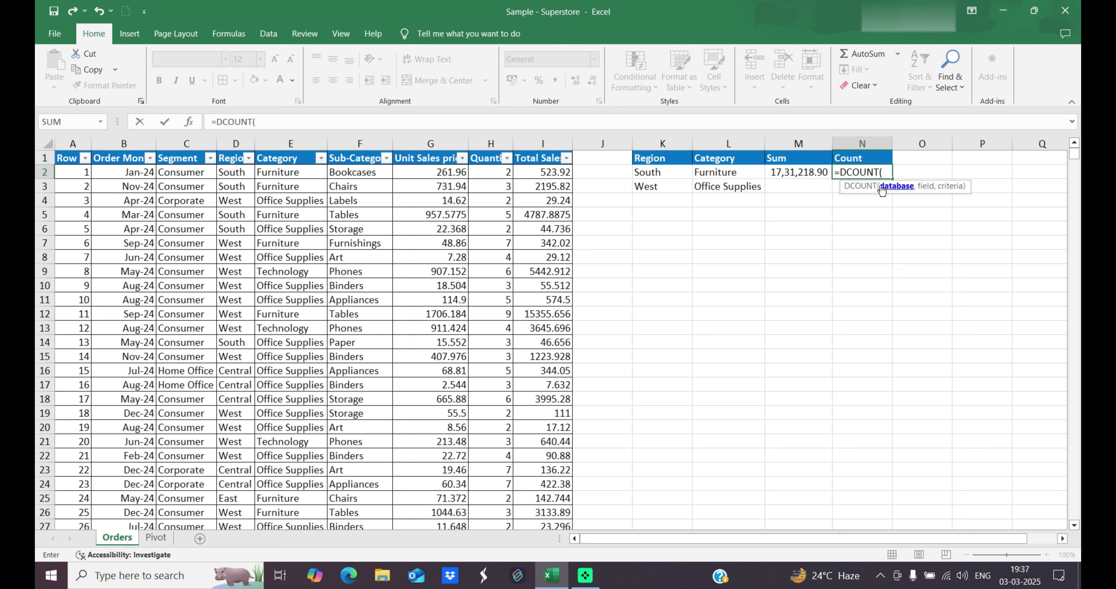
click(62, 160)
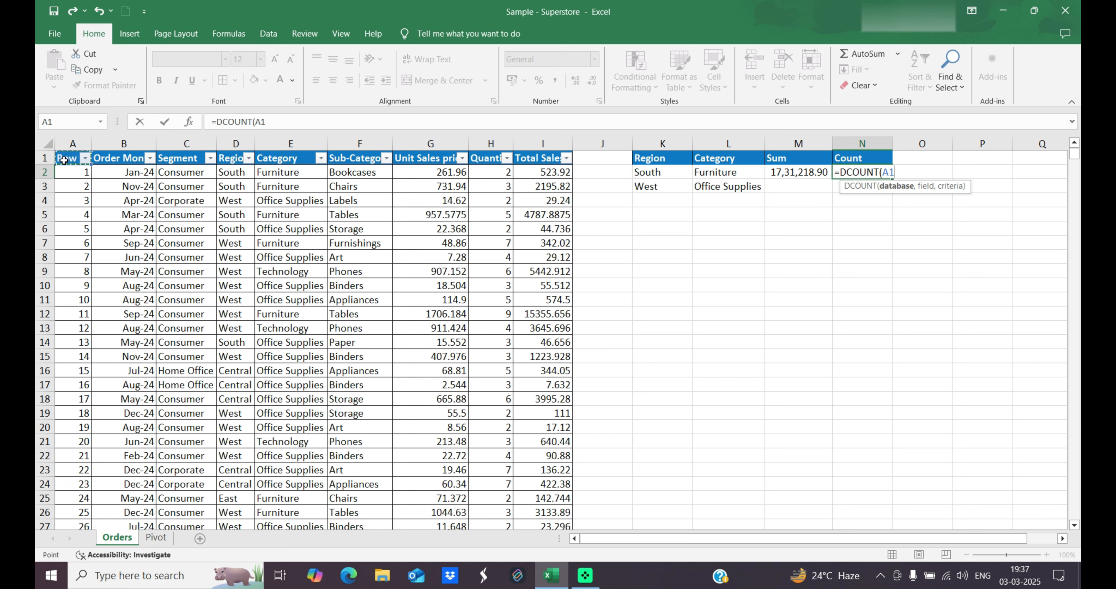
key(ctrl+shift+Right)
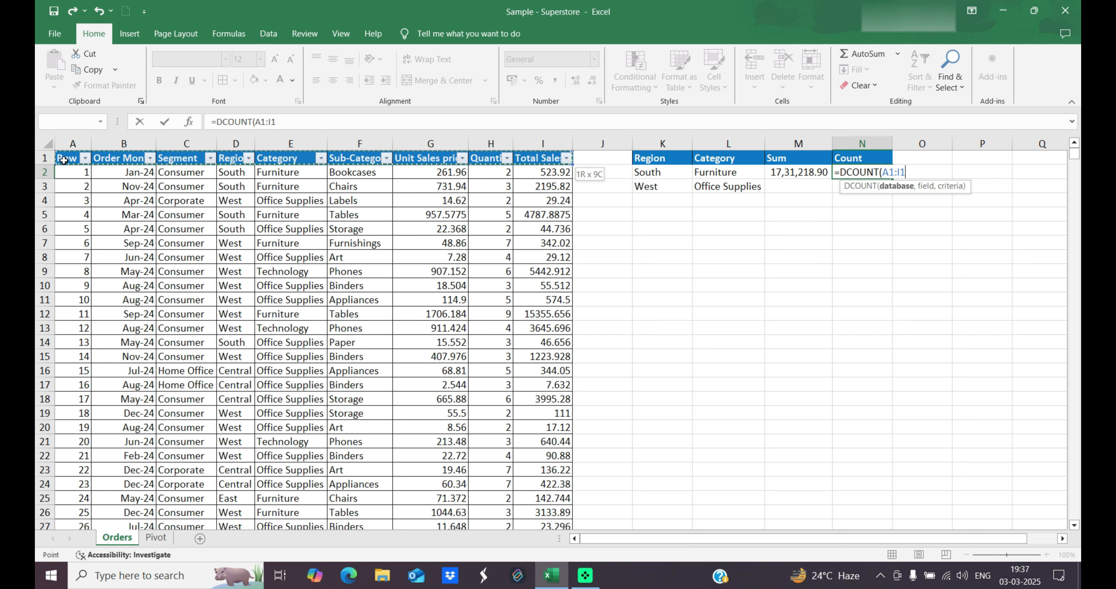
key(ctrl+shift+Down)
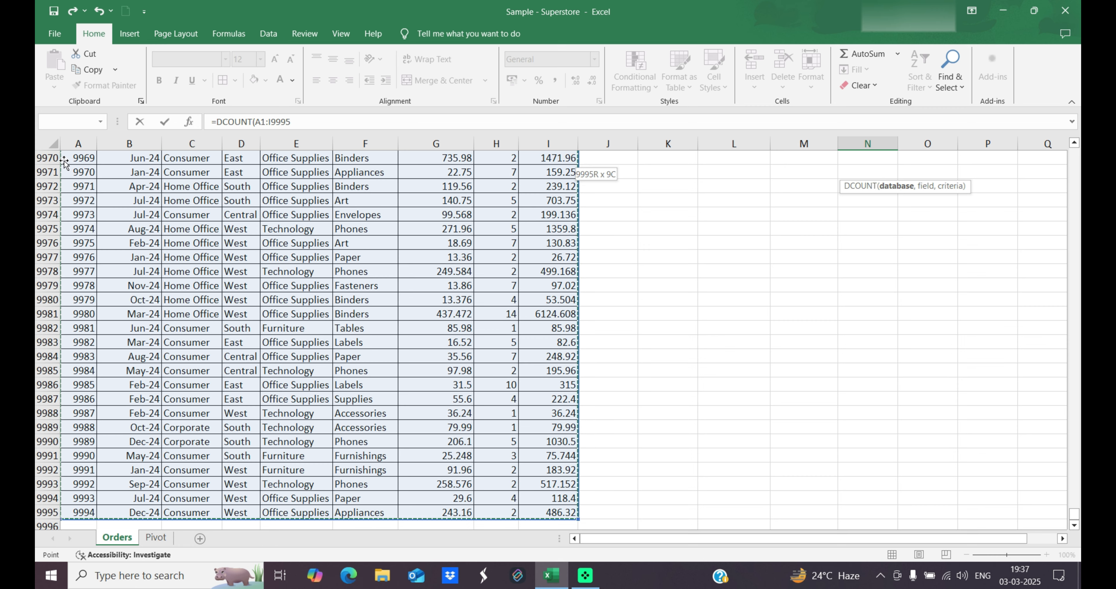
text(,)
Complete the DCOUNT formula in N2 with the Total Sales header I1 as field and K1:L3 as criteria
scroll(615, 212, up, 7)
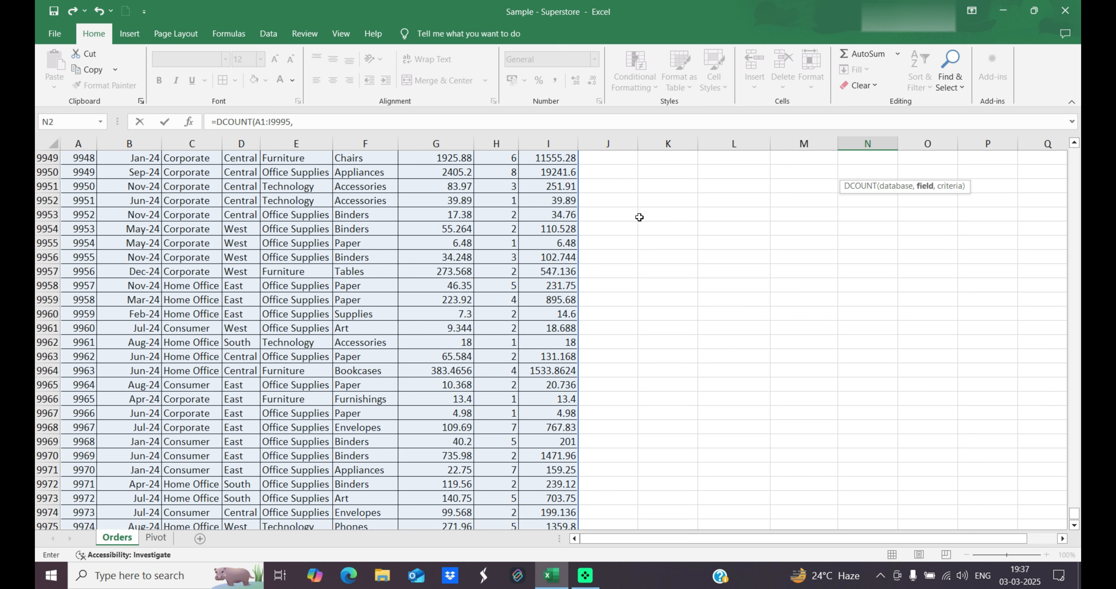
click(413, 258)
key(ctrl+Up)
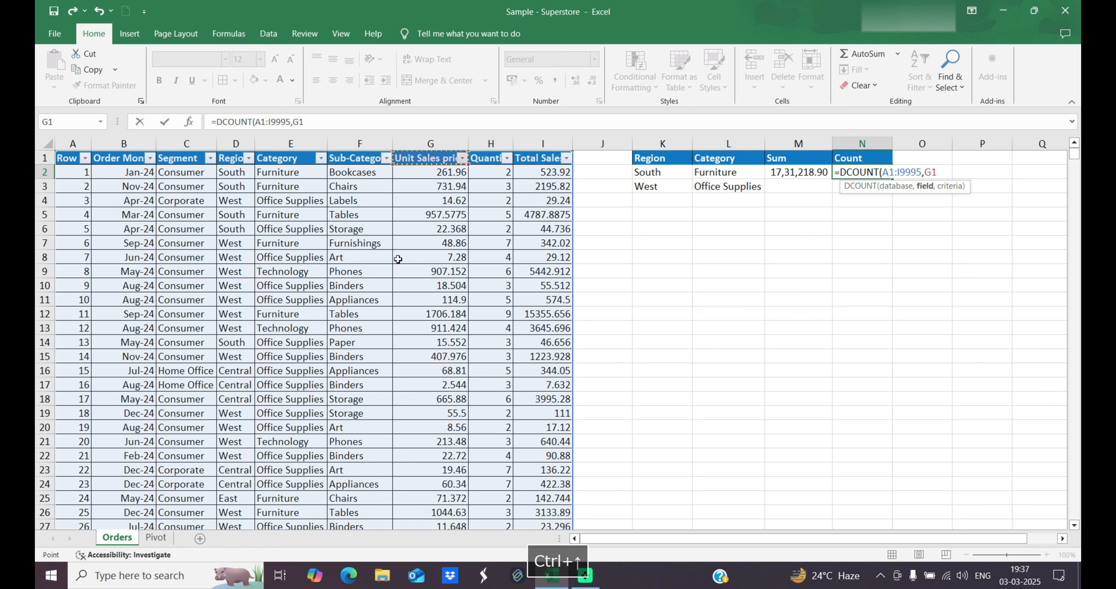
click(538, 156)
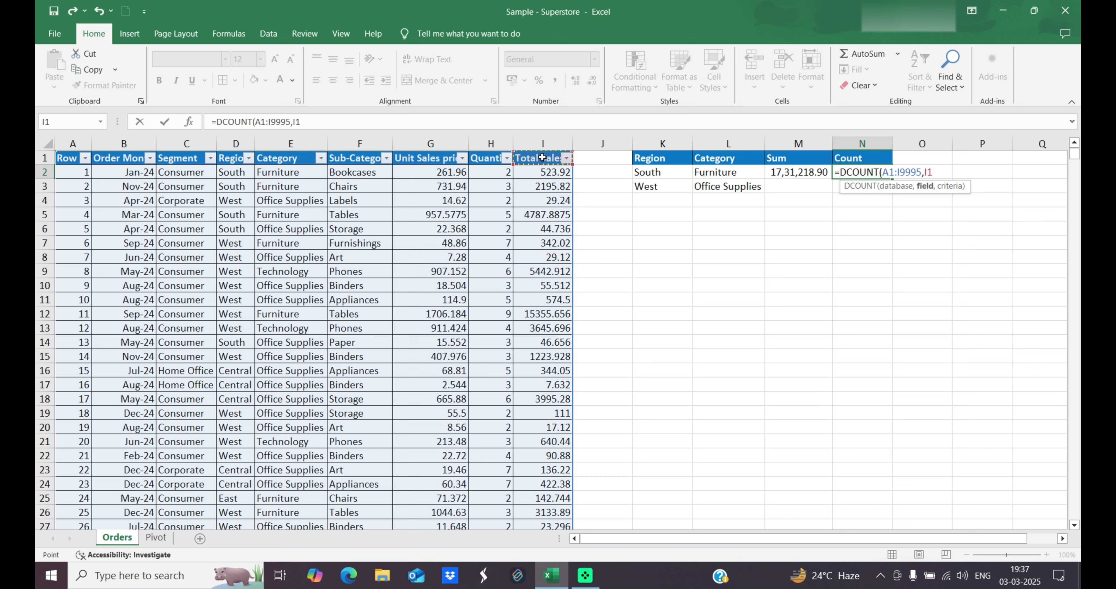
text(,)
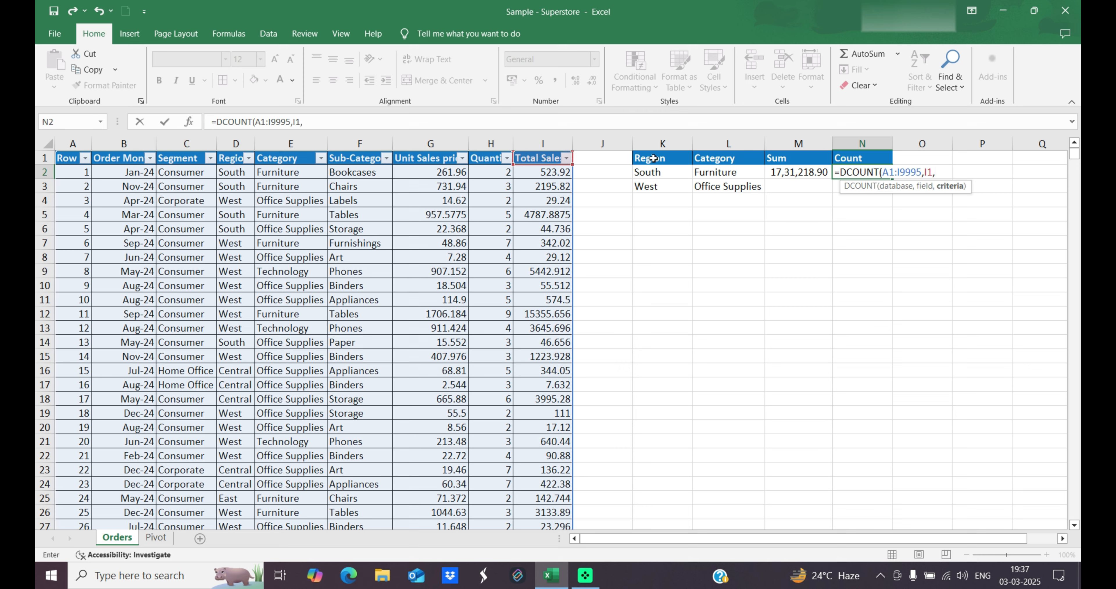
drag(655, 159, 718, 193)
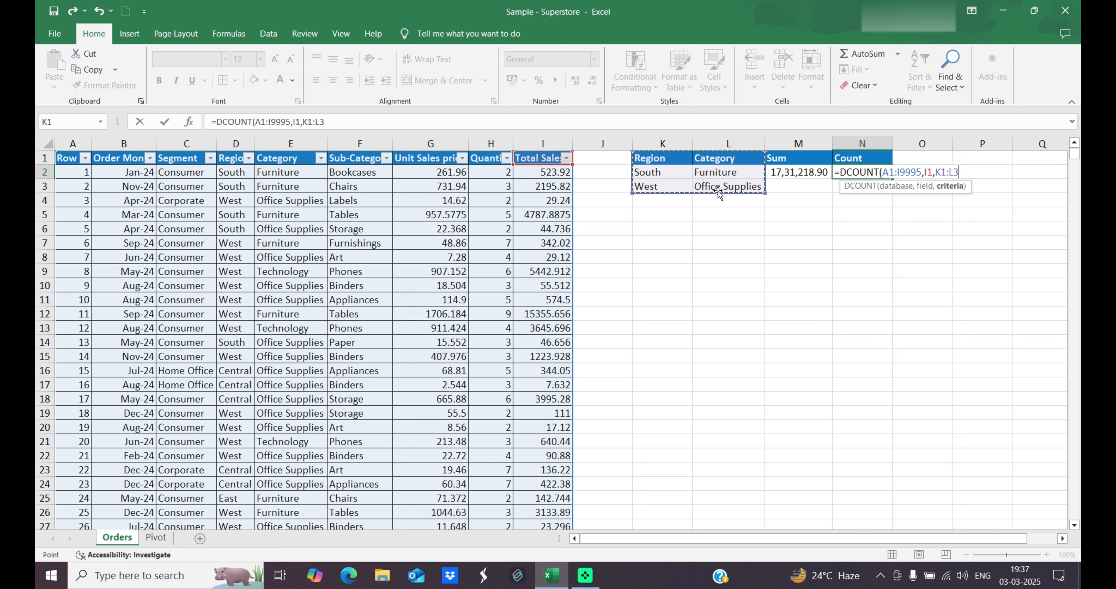
text())
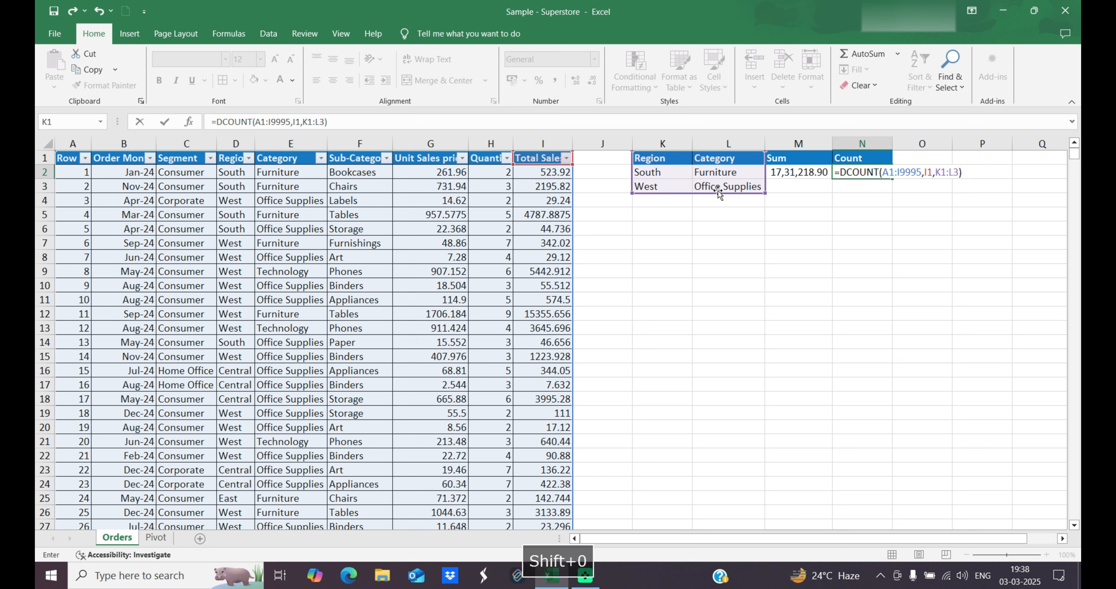
key(Return)
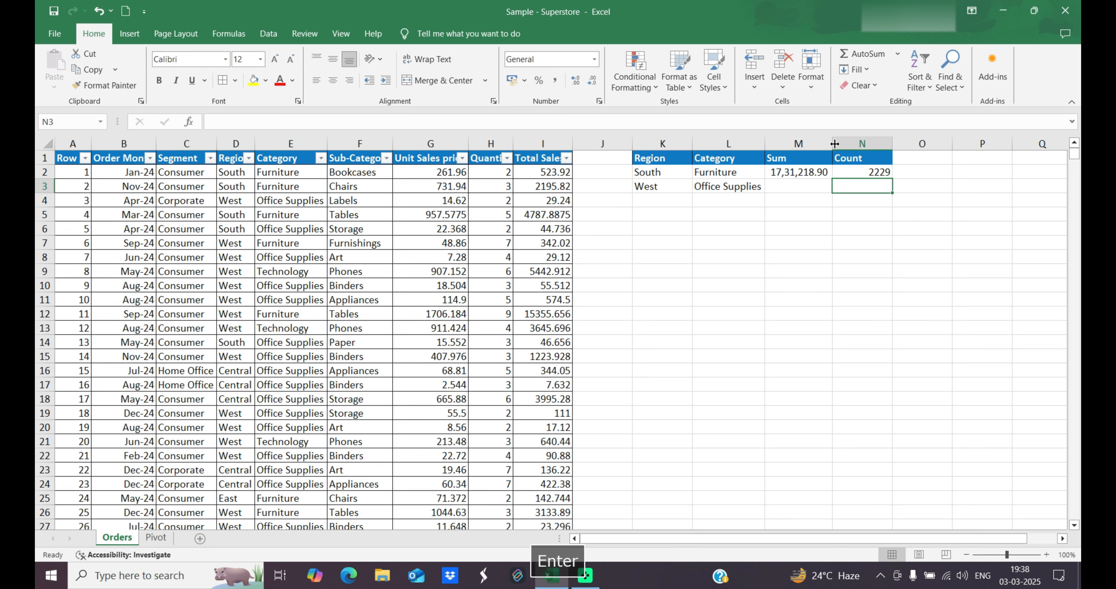
click(884, 171)
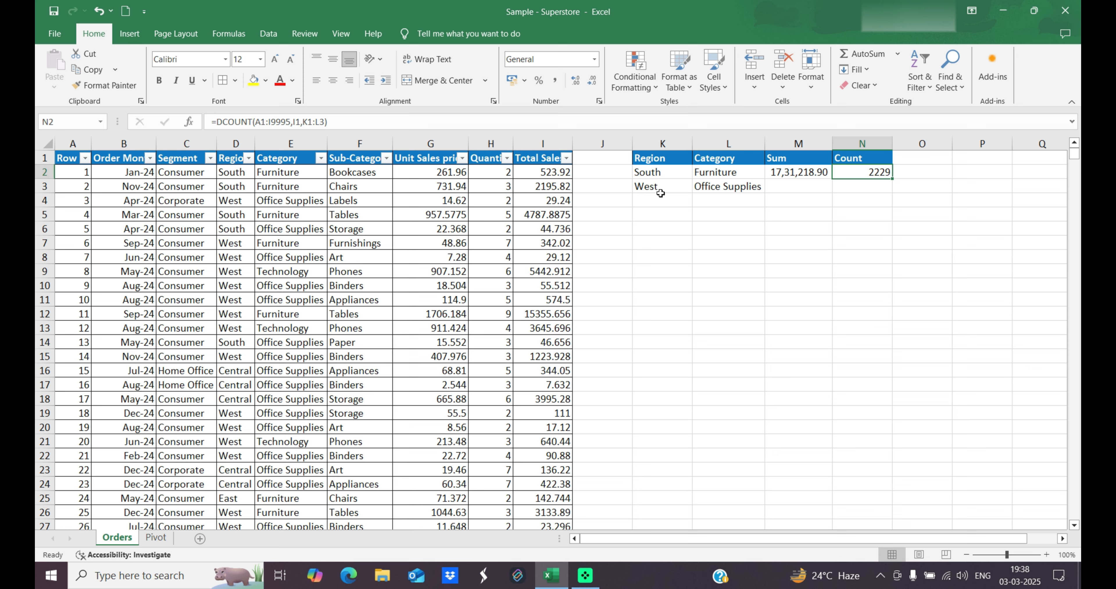
Add an "Average" header in O1 beside the Count column
click(916, 158)
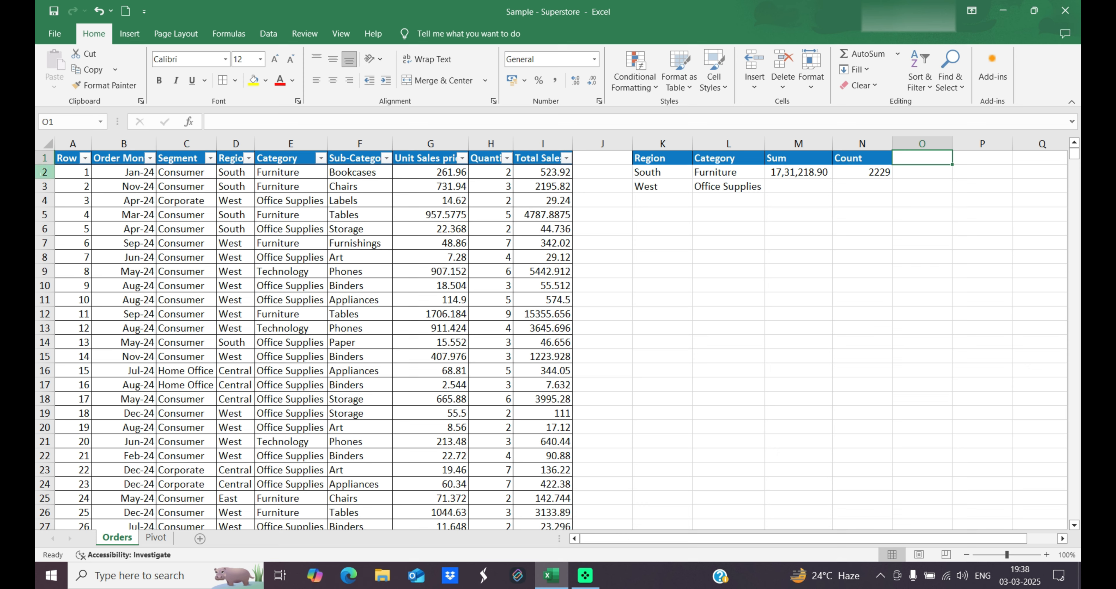
click(38, 173)
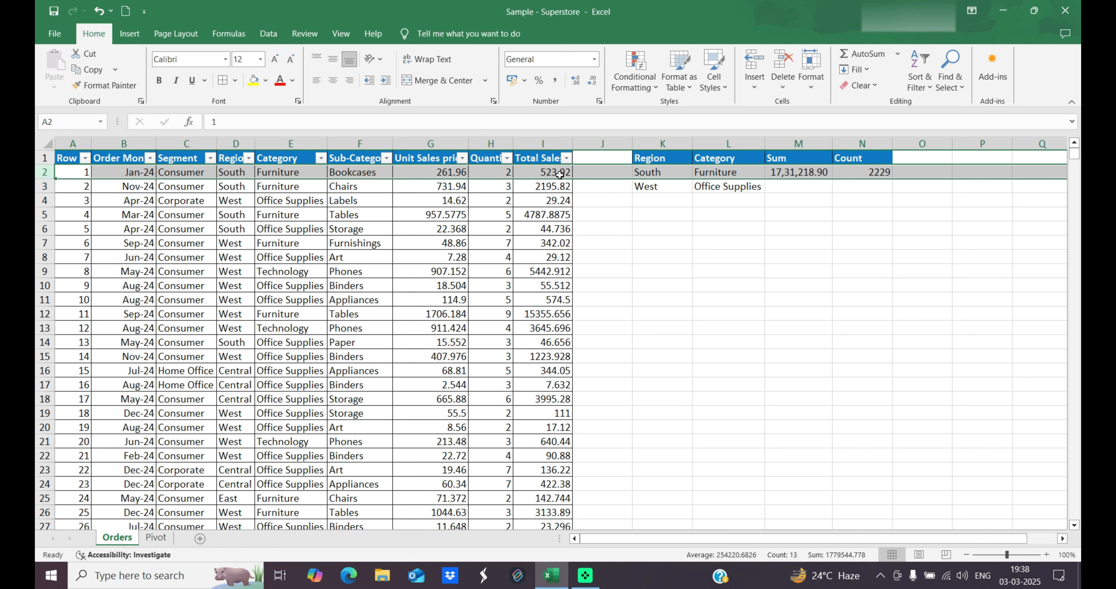
click(915, 154)
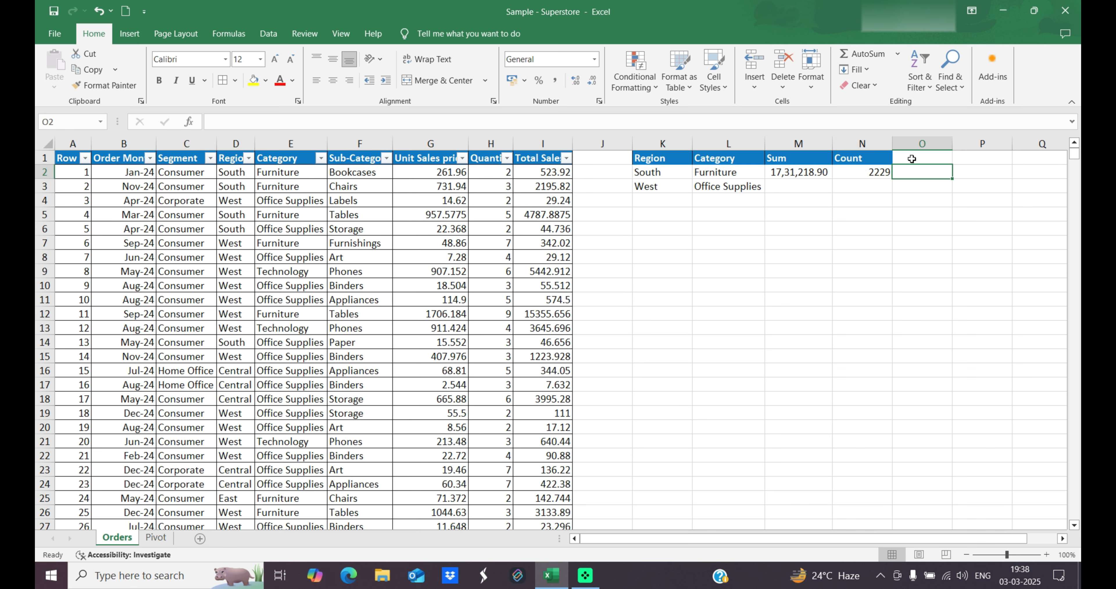
text(Average)
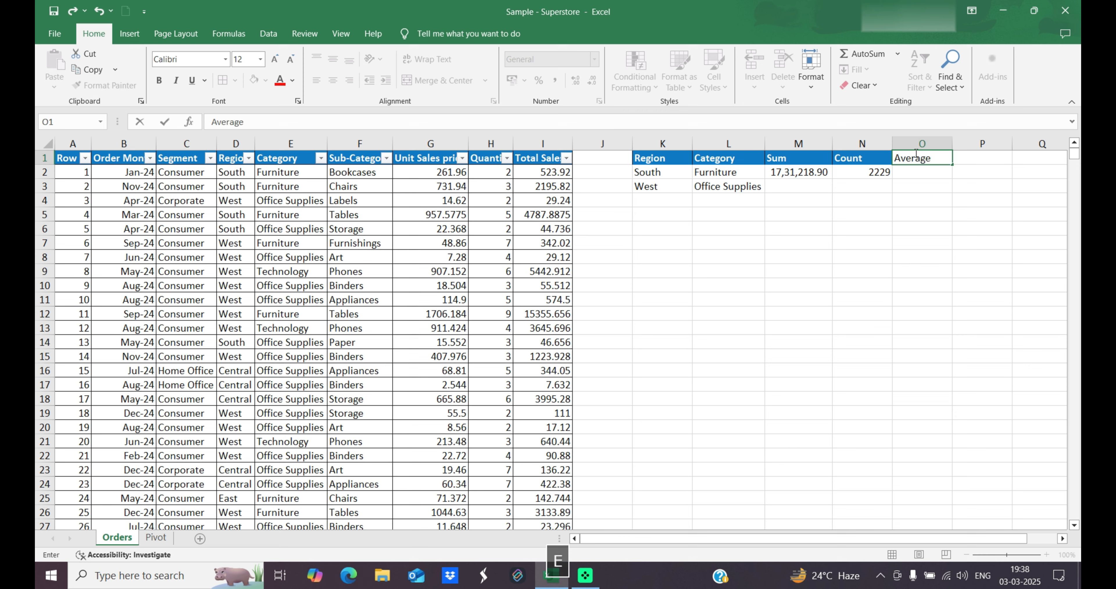
key(Return)
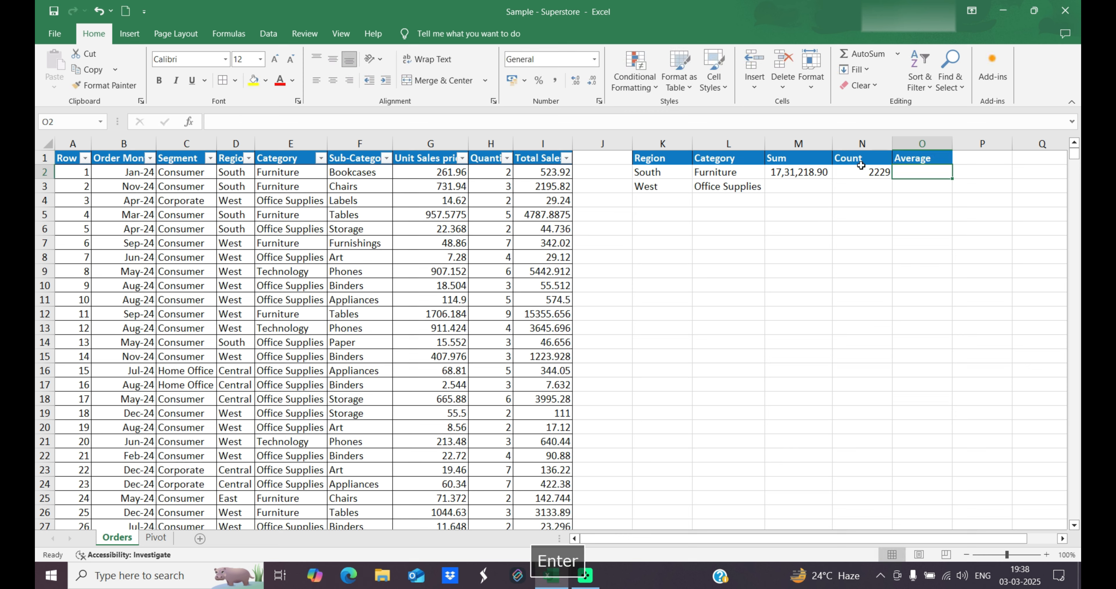
Start a DAVERAGE formula in O2 through its function arguments, with the whole orders table A1:I9995 as the database
text(=)
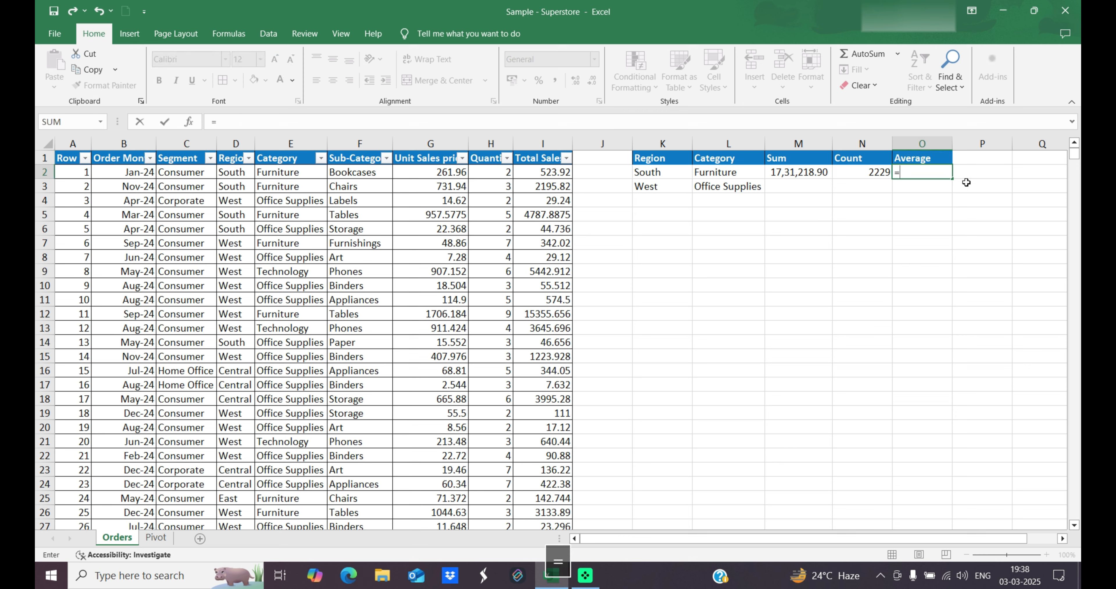
text(DAvera)
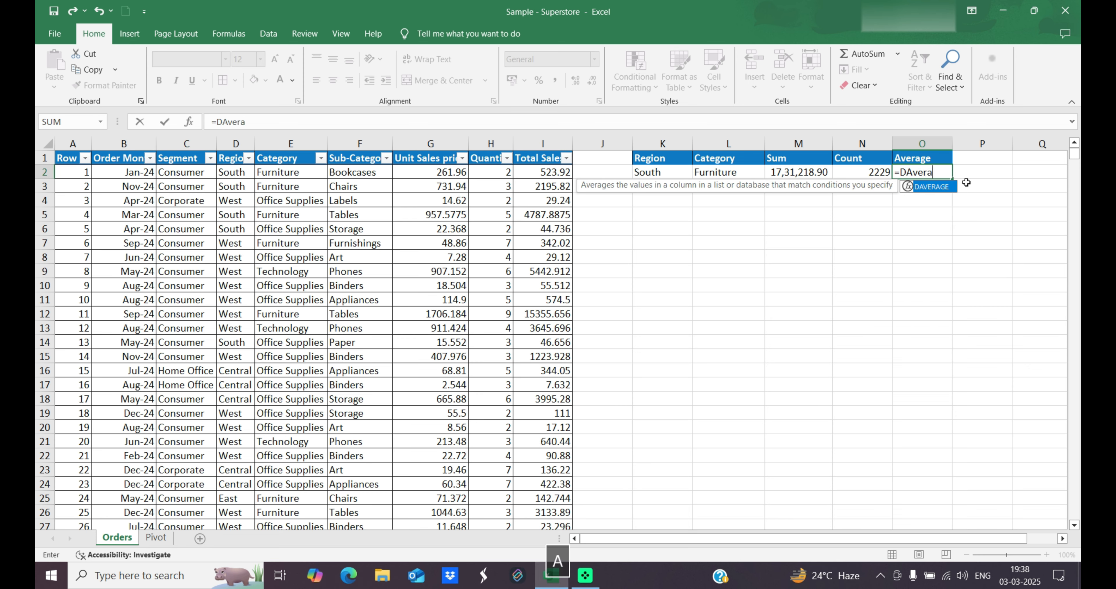
key(Tab)
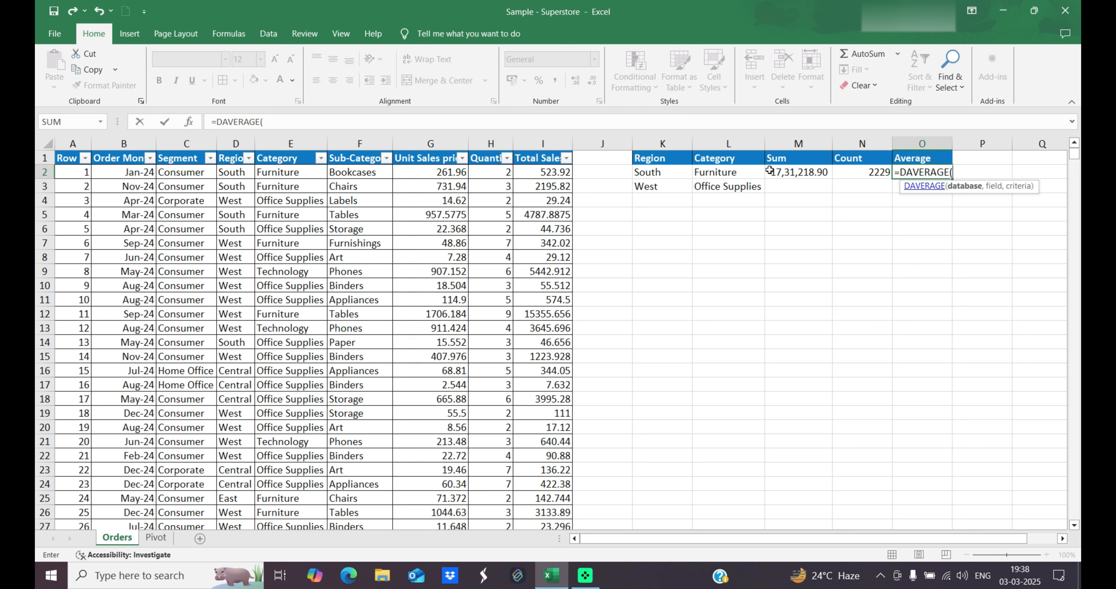
click(189, 123)
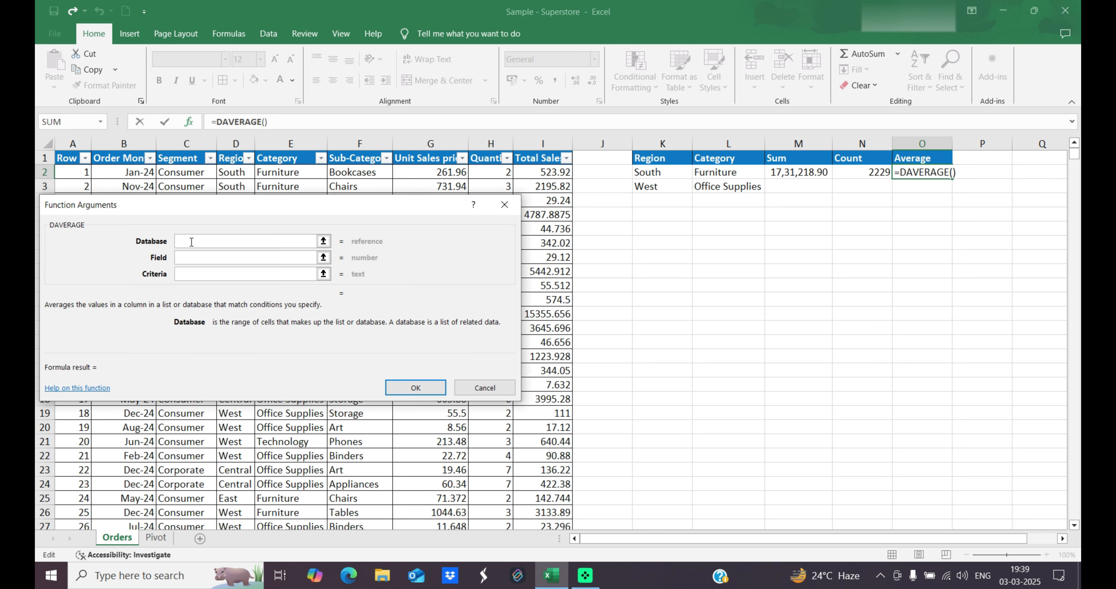
drag(229, 200, 597, 227)
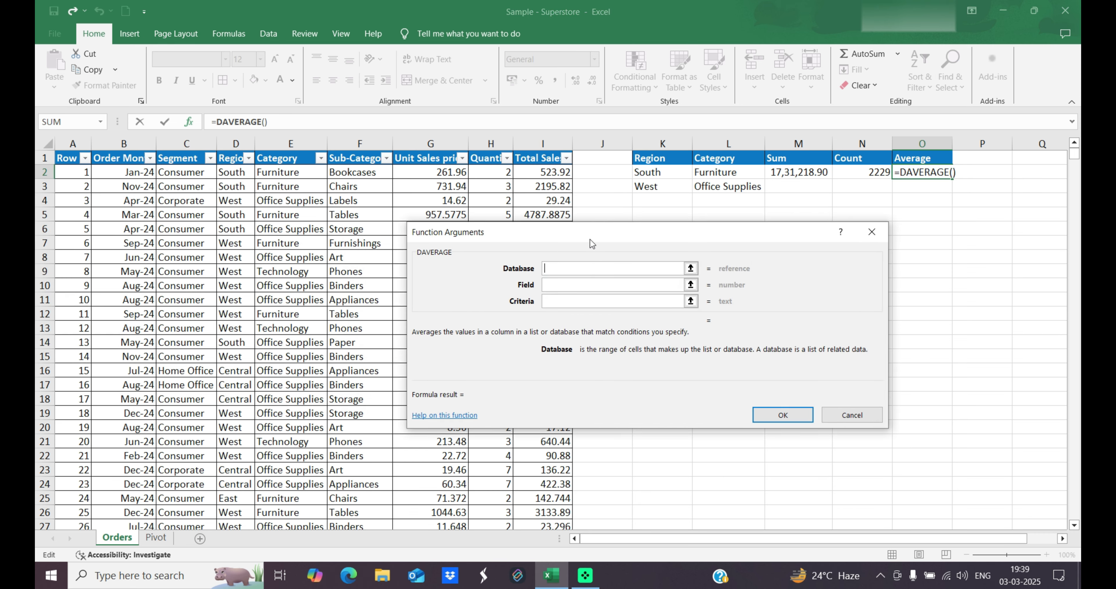
click(69, 157)
key(ctrl+shift+Right)
key(ctrl+shift+Down)
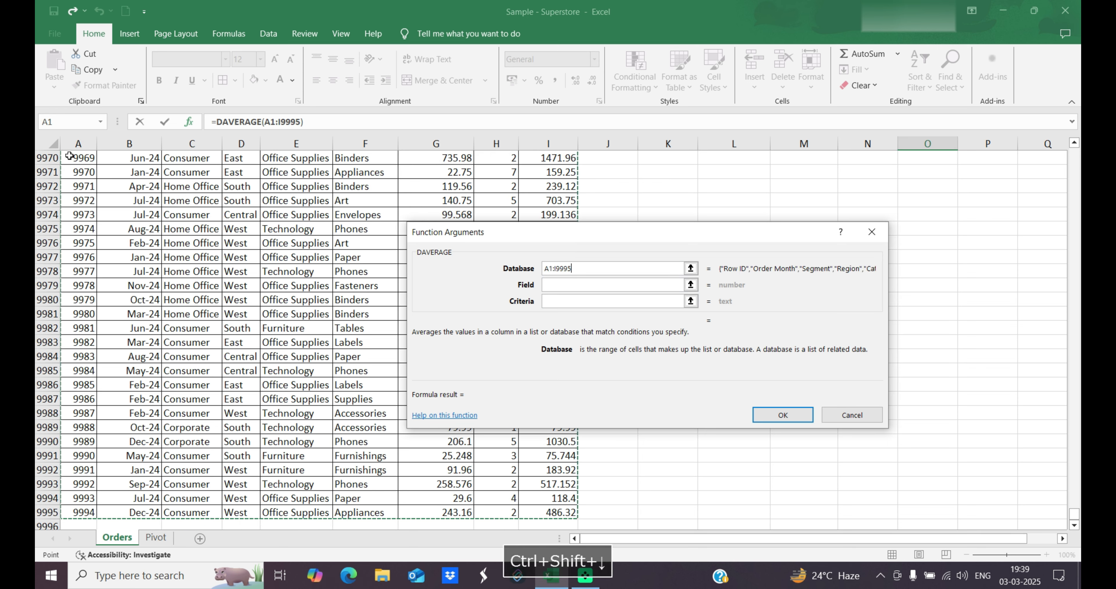
Set the field argument of the DAVERAGE function to the Total Sales header I1
click(570, 282)
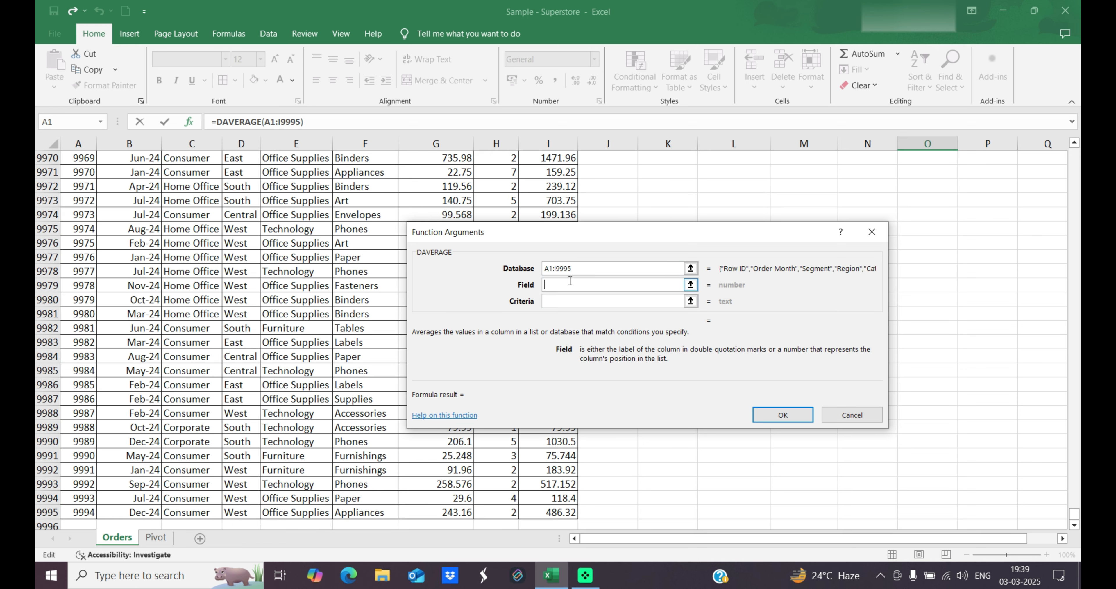
scroll(555, 182, up, 14)
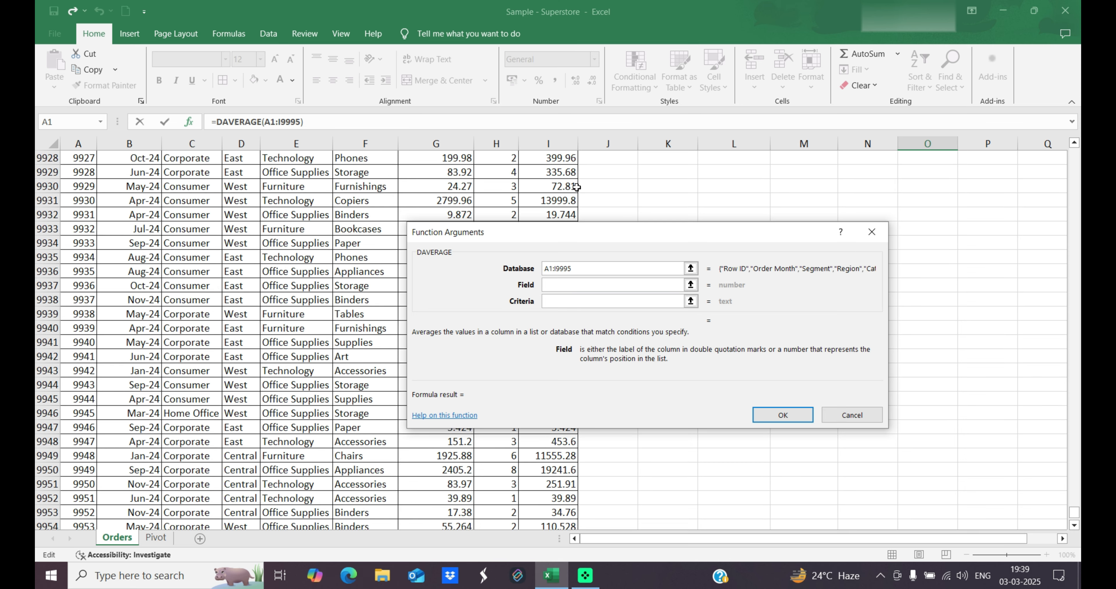
click(555, 173)
key(ctrl+Up)
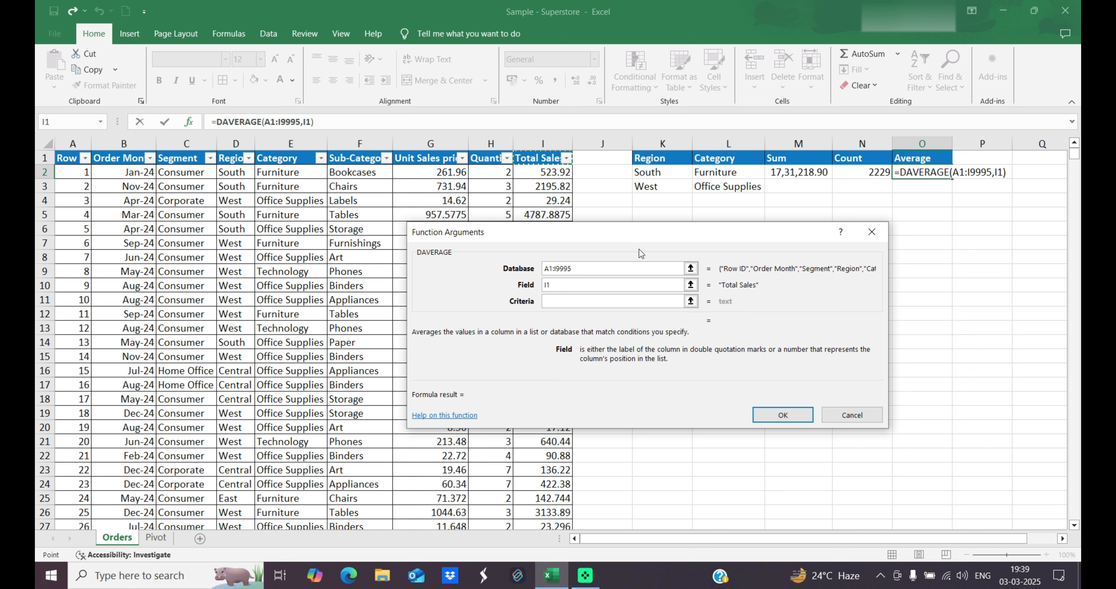
key(BackSpace)
key(BackSpace)
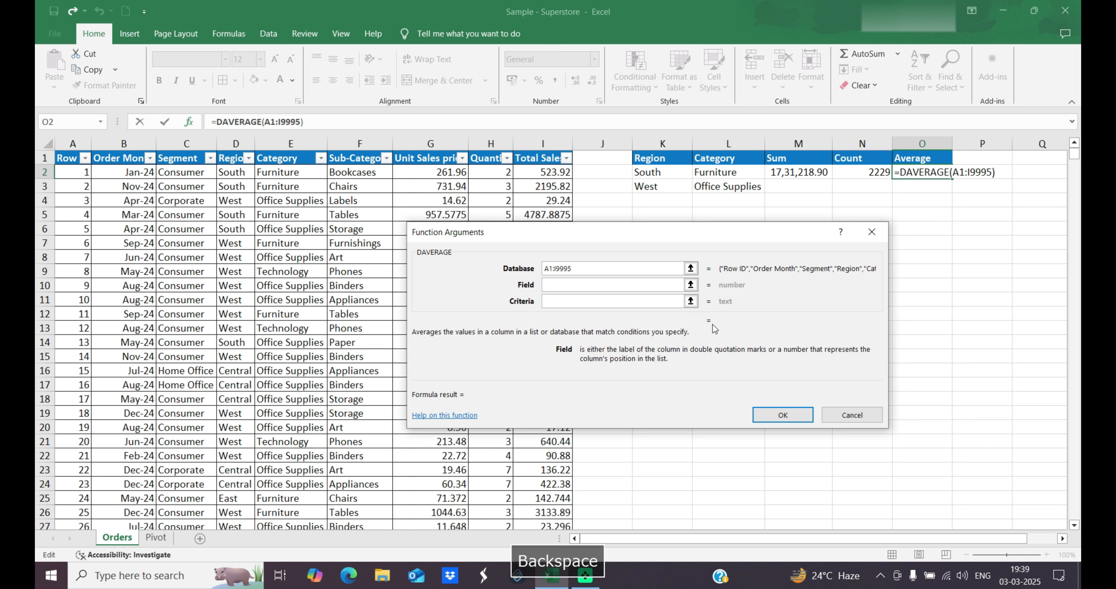
text(I1)
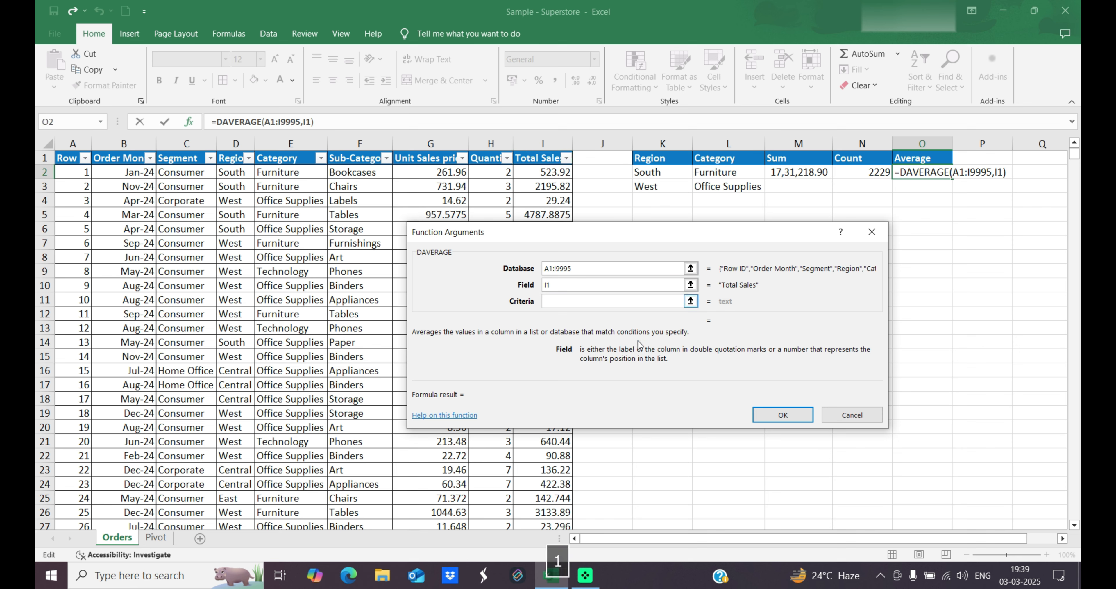
Set the DAVERAGE criteria to the region and category range K1:L3 and enter the formula in O2
click(610, 300)
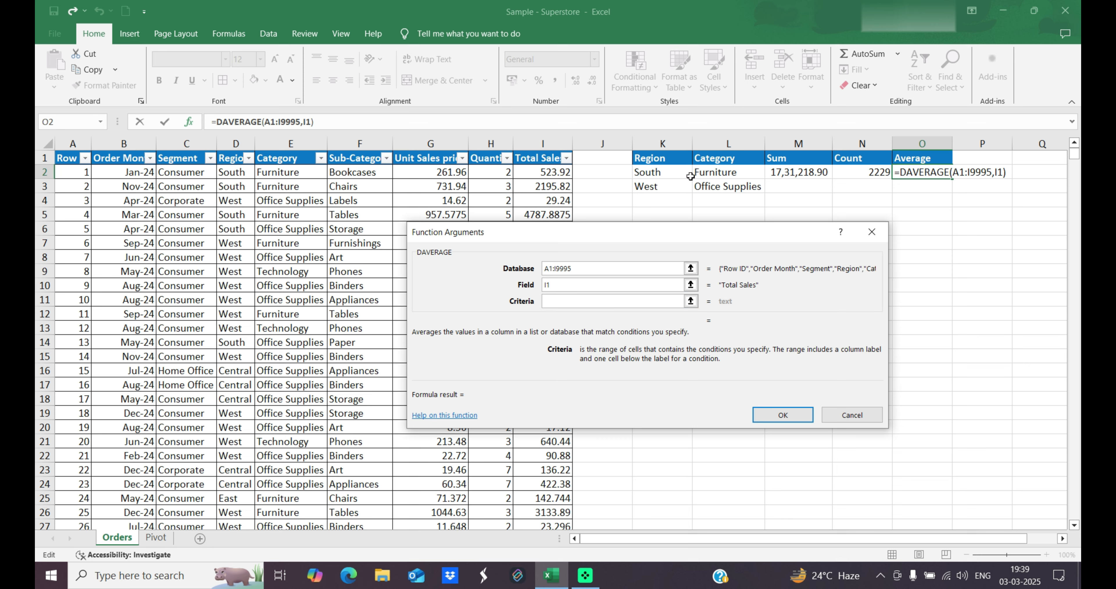
click(664, 158)
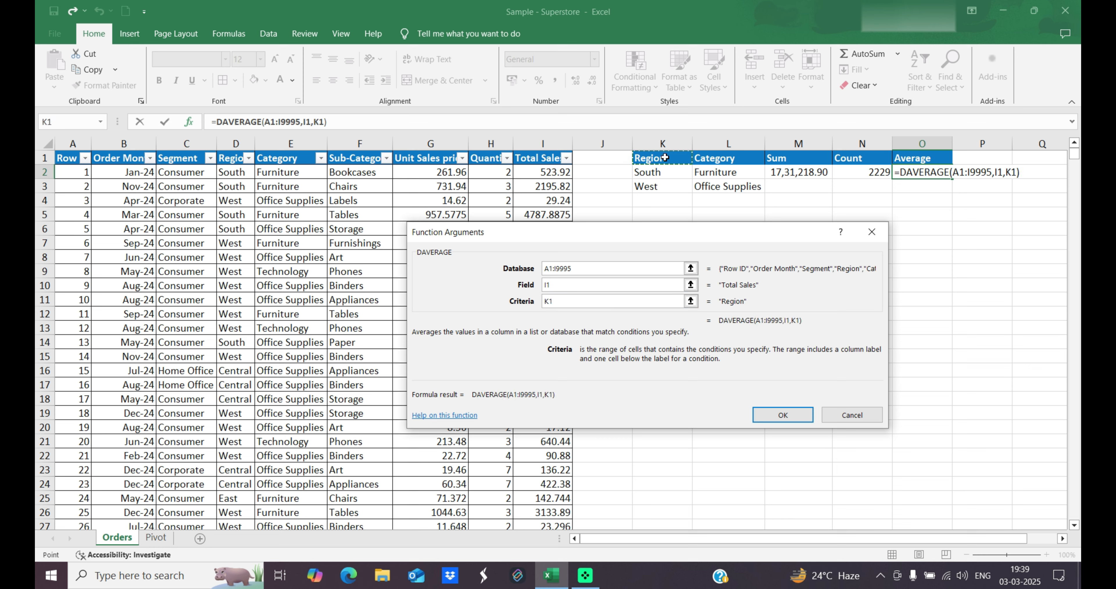
click(716, 189)
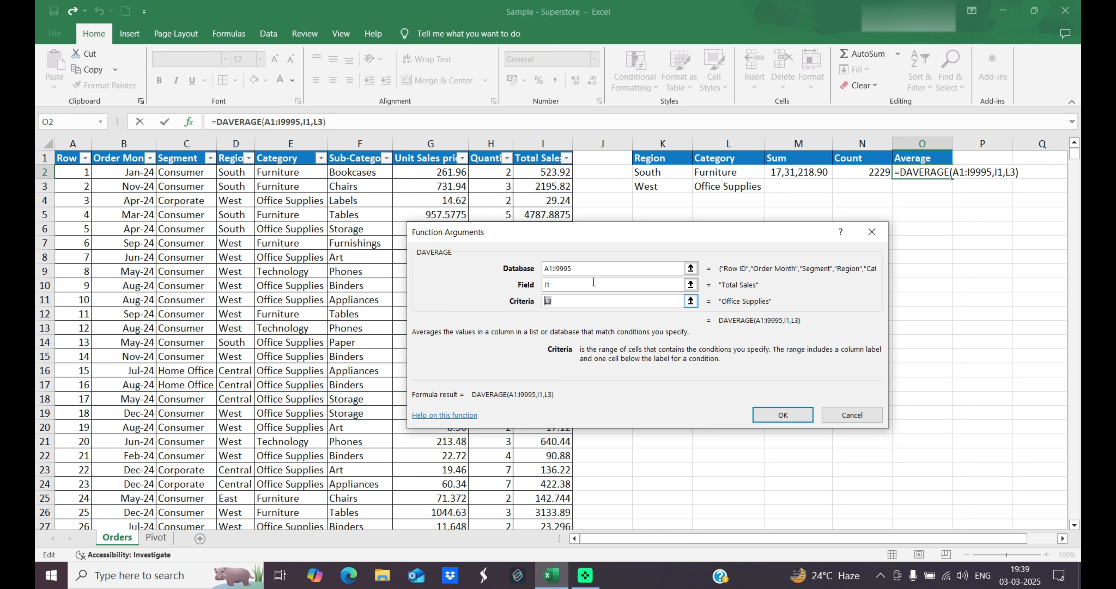
click(664, 163)
drag(663, 165, 721, 188)
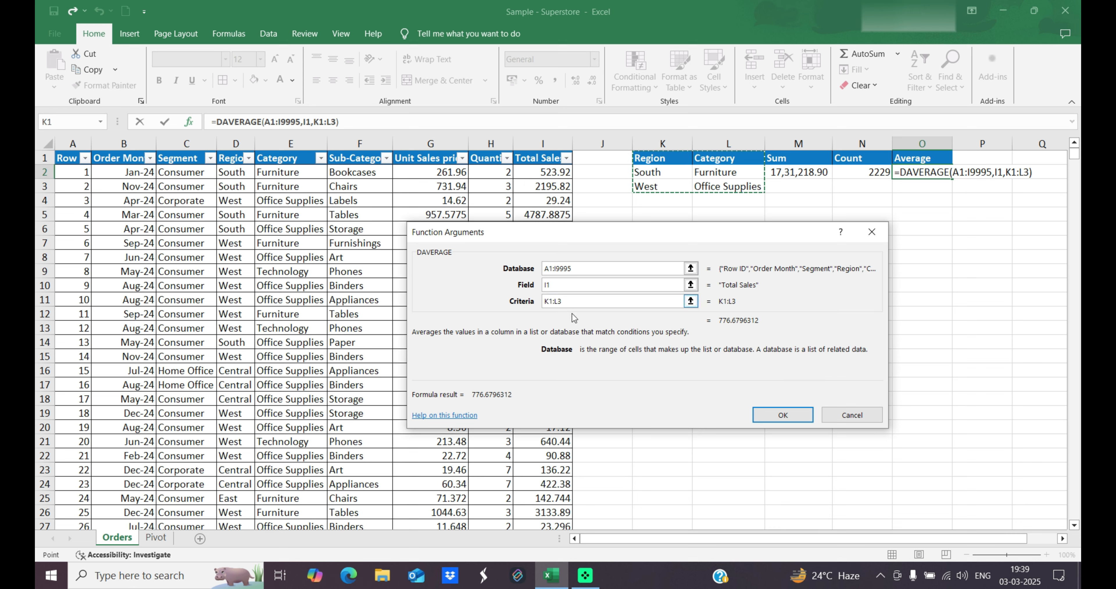
click(783, 415)
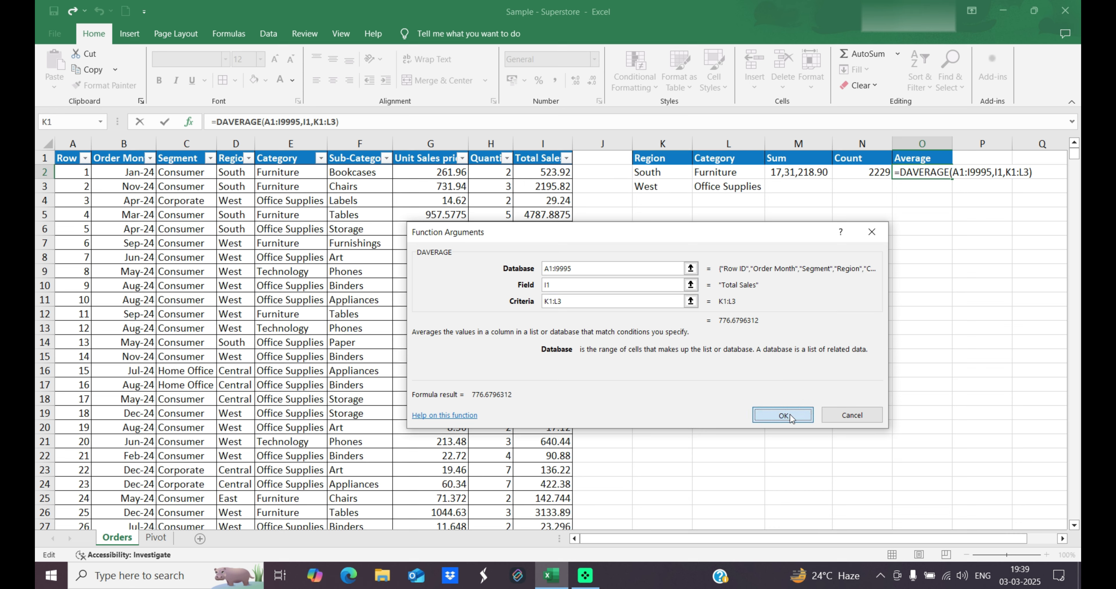
Apply the comma number style to the average in O2 and the count in N2
click(923, 193)
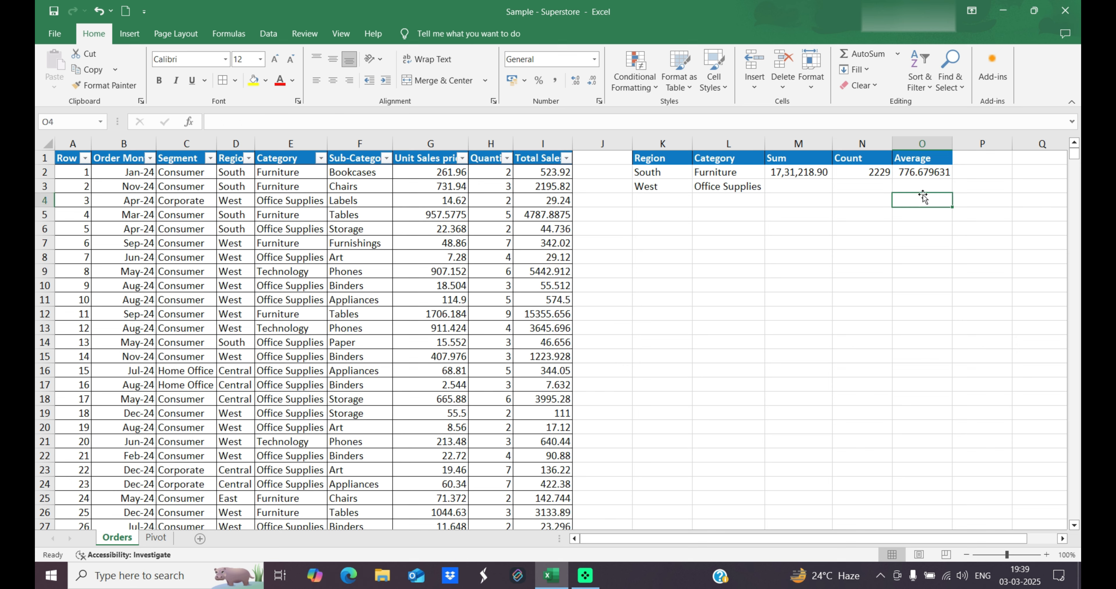
click(925, 171)
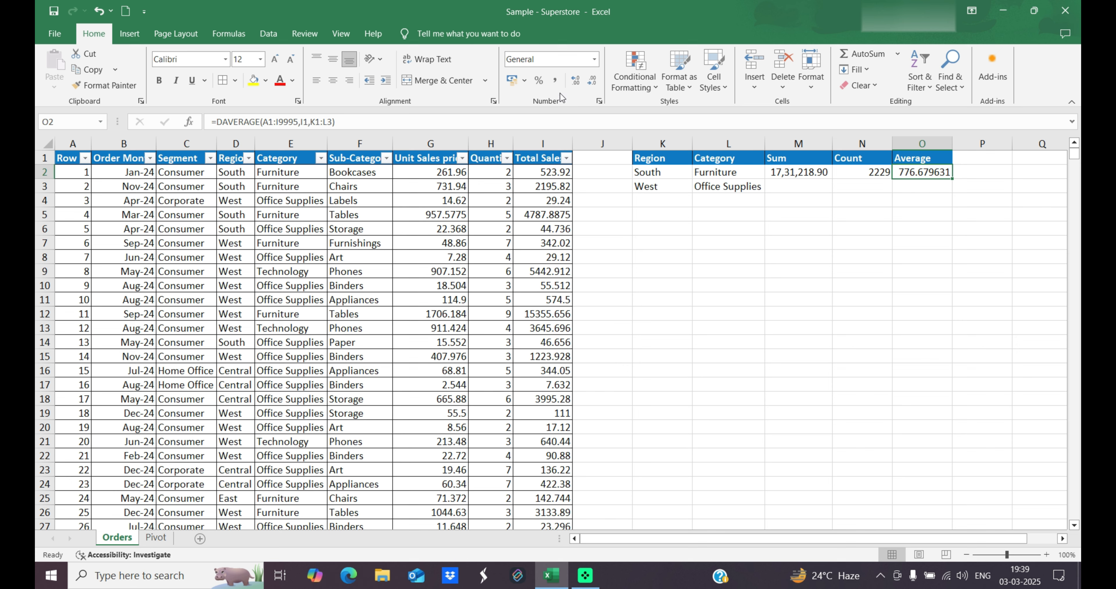
click(555, 80)
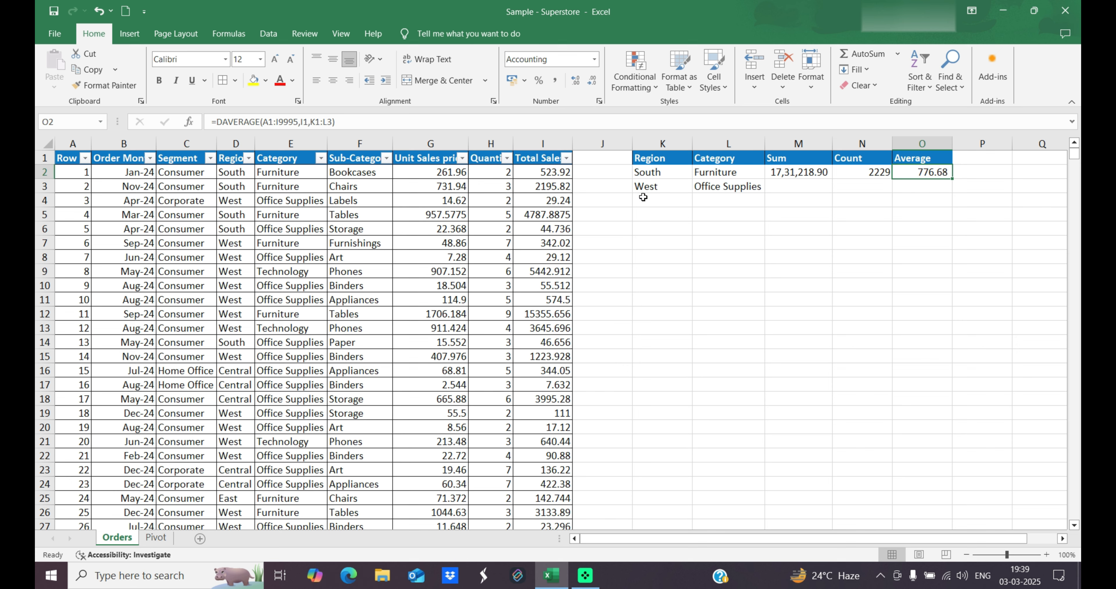
click(659, 175)
drag(661, 176, 726, 185)
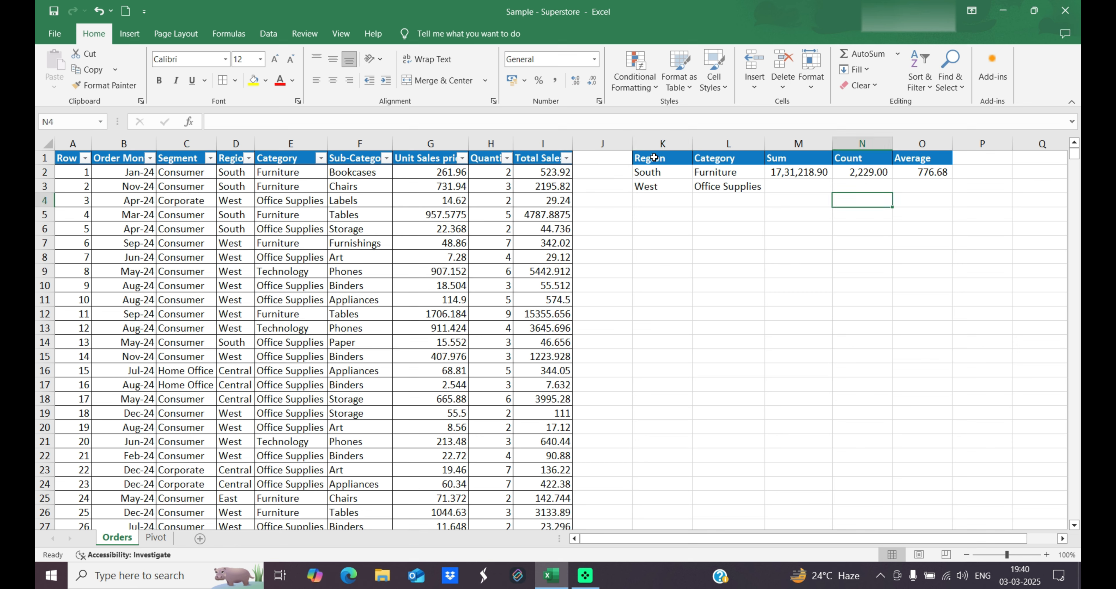
Review the Region and Category criteria in K1:L3 alongside the Sum result in M2
drag(654, 157, 826, 161)
click(809, 177)
click(800, 239)
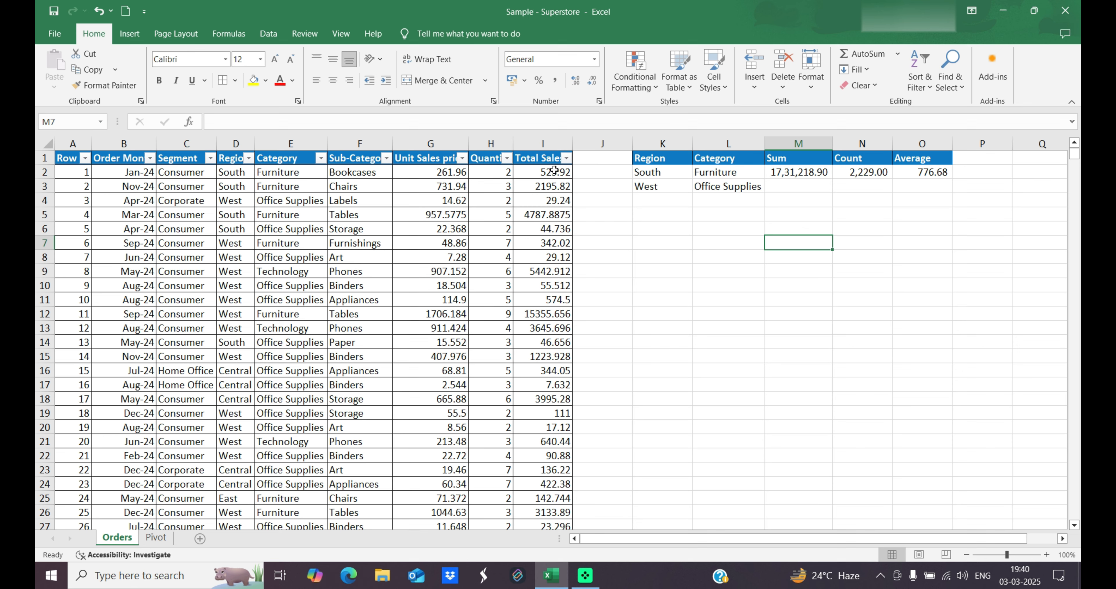
click(656, 161)
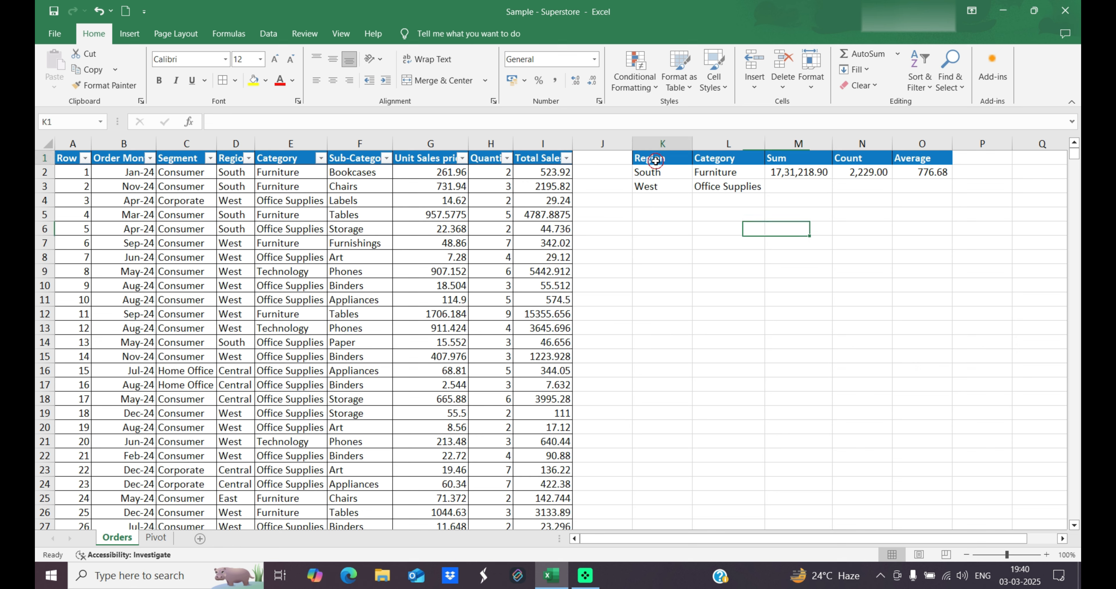
click(662, 161)
drag(661, 161, 719, 188)
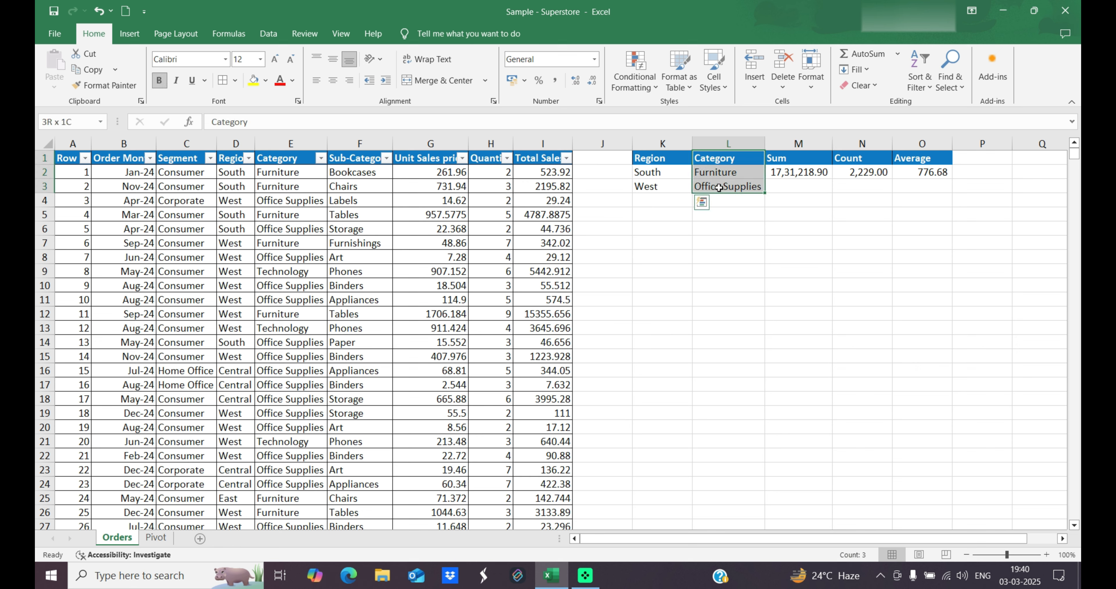
click(720, 230)
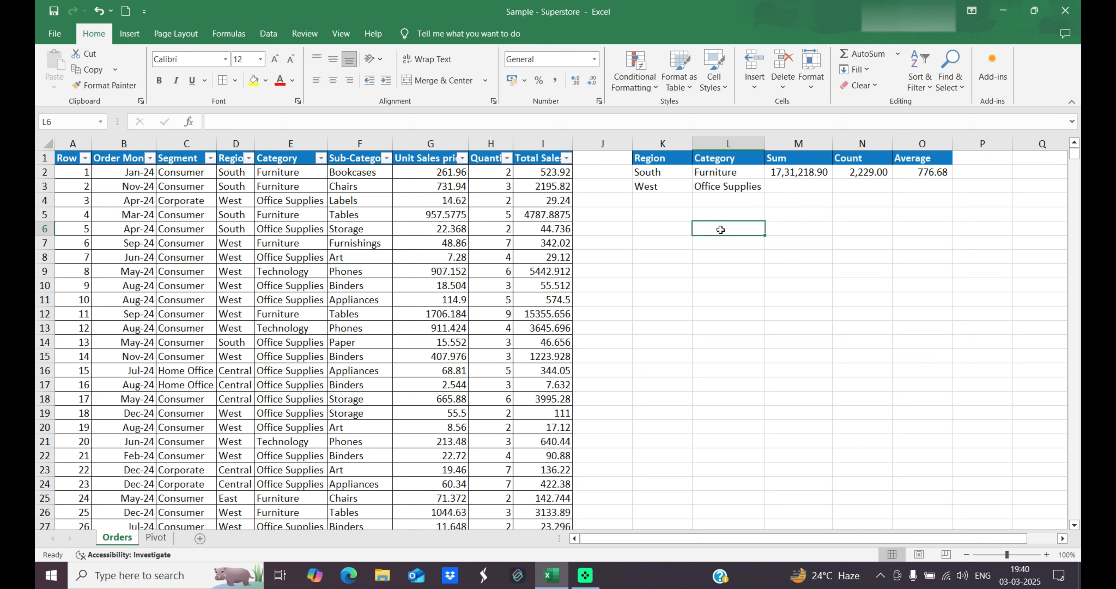